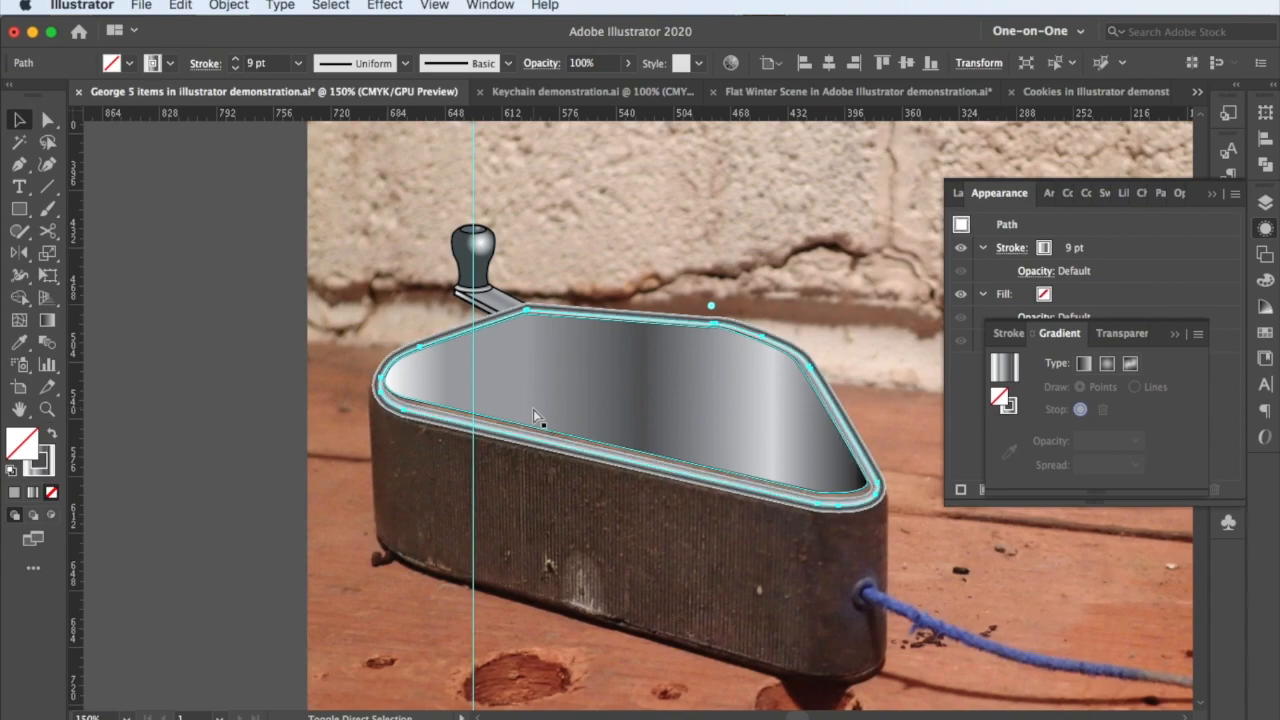
Redo the edits that build the side panel shape below the rim and fill it with a metallic gradient
key("super+z")
key("super+z")
key("super+z")
key("super+z")
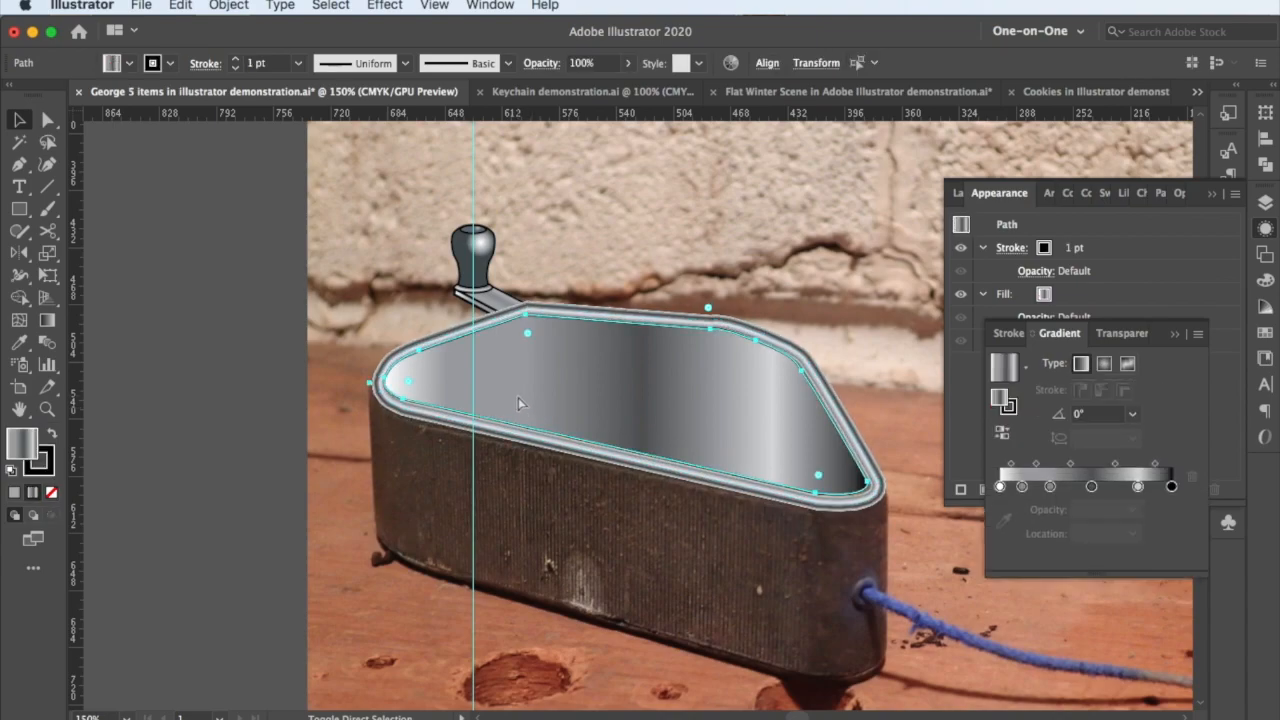
key("super+z")
key("super+z")
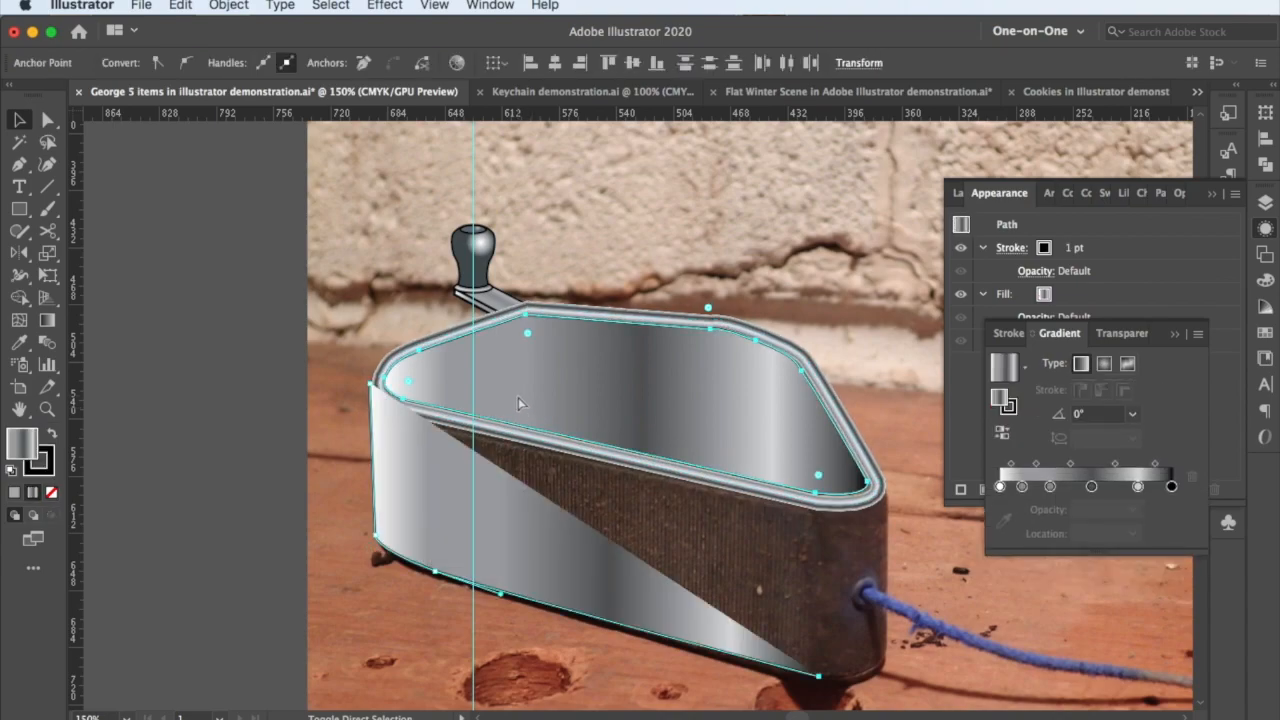
key("super+z")
key("super+z")
key("super+z")
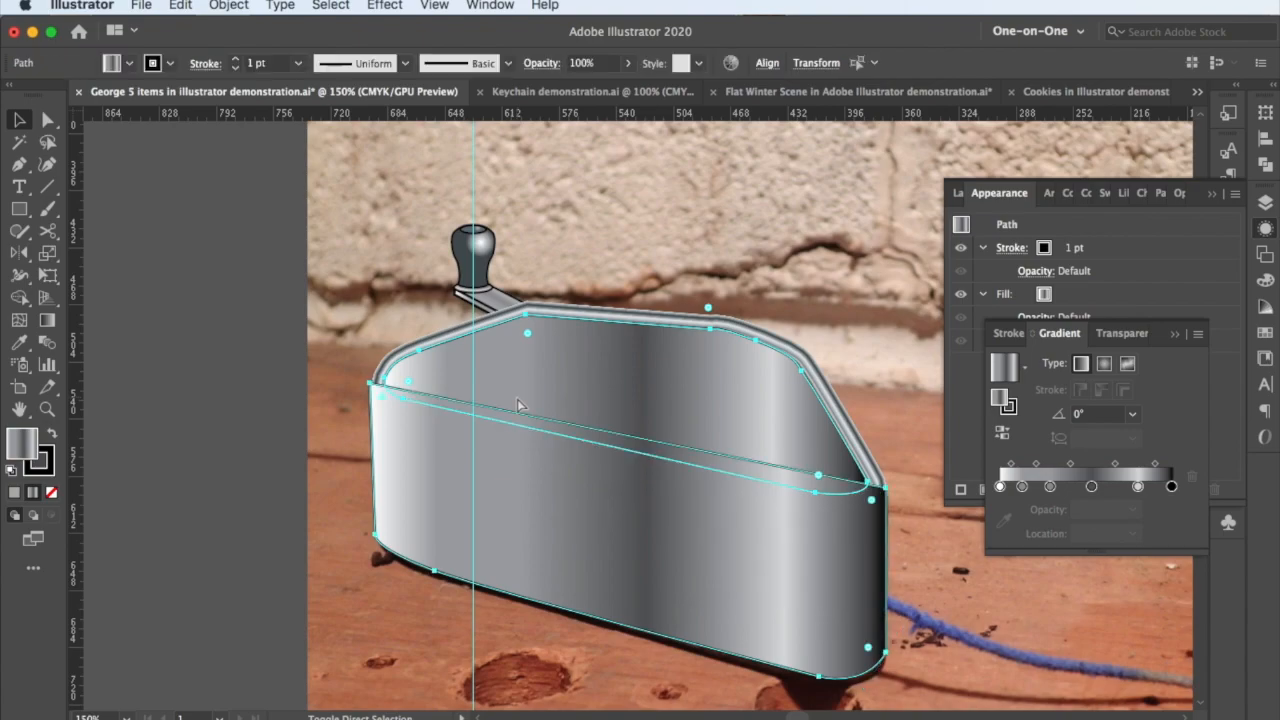
Redo the edits that remove the side panel's fill and add two nested ellipses over the cord hole, the inner one with a linear gradient
key("super+z")
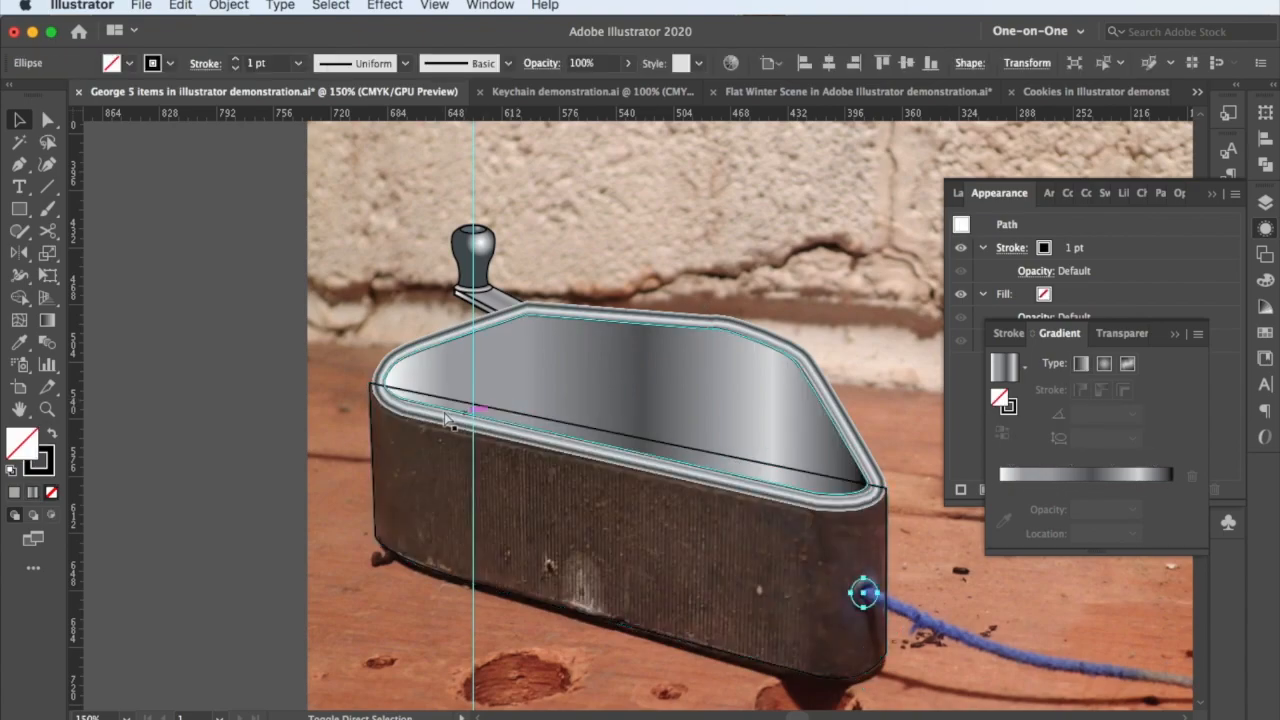
key("super+z")
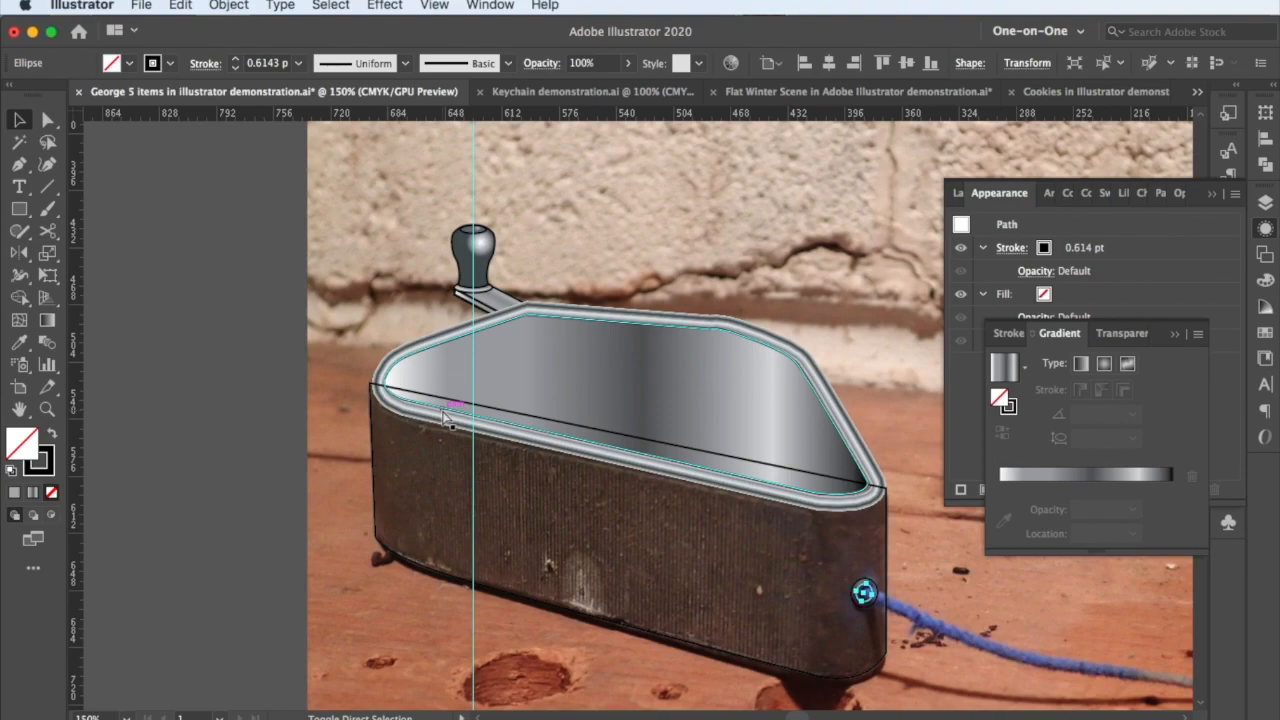
key("super+z")
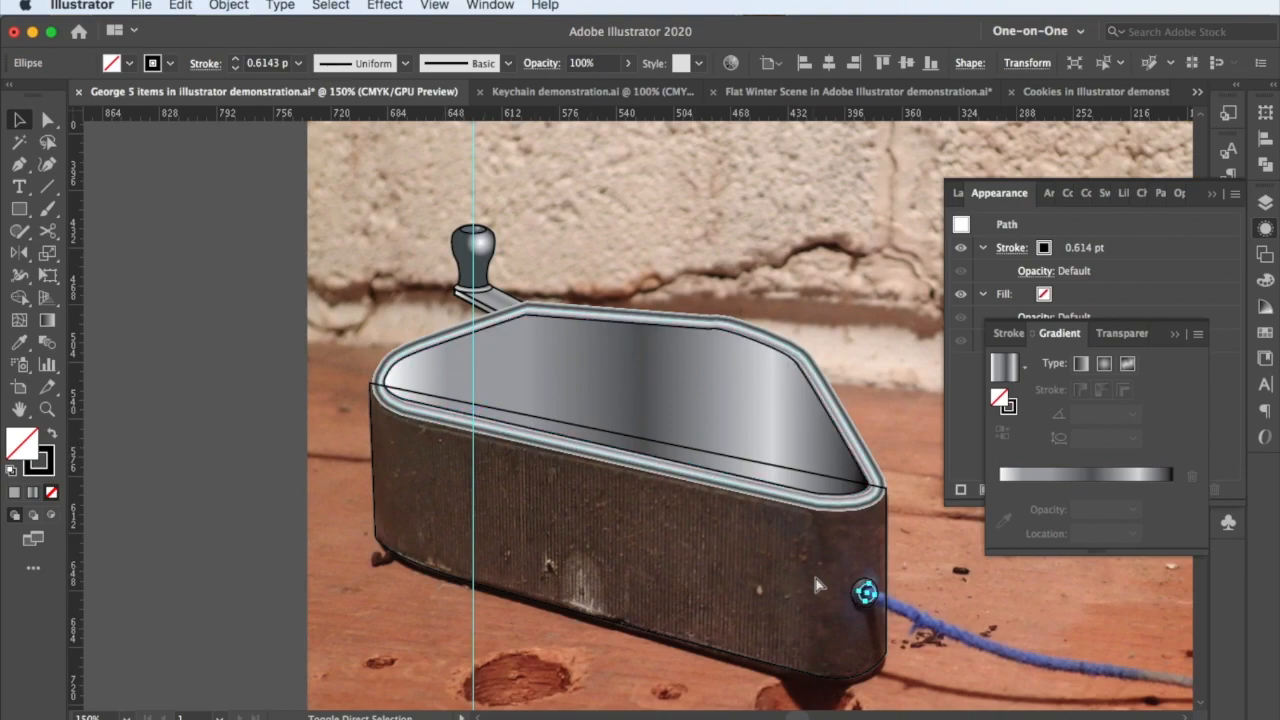
key("super+z")
key("period")
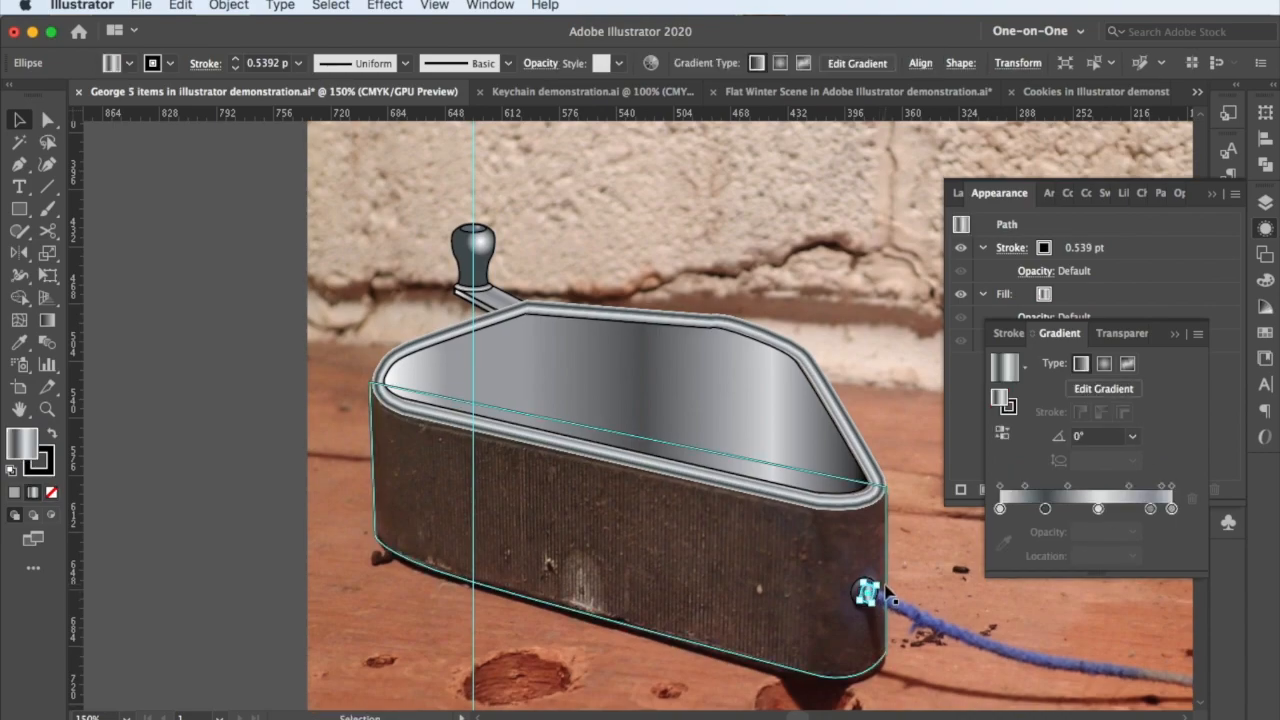
Redo the edits that give the cord hole's outer ellipse a radial gradient fill and the ellipses 1 pt black strokes
scroll(886, 592, "down", 2)
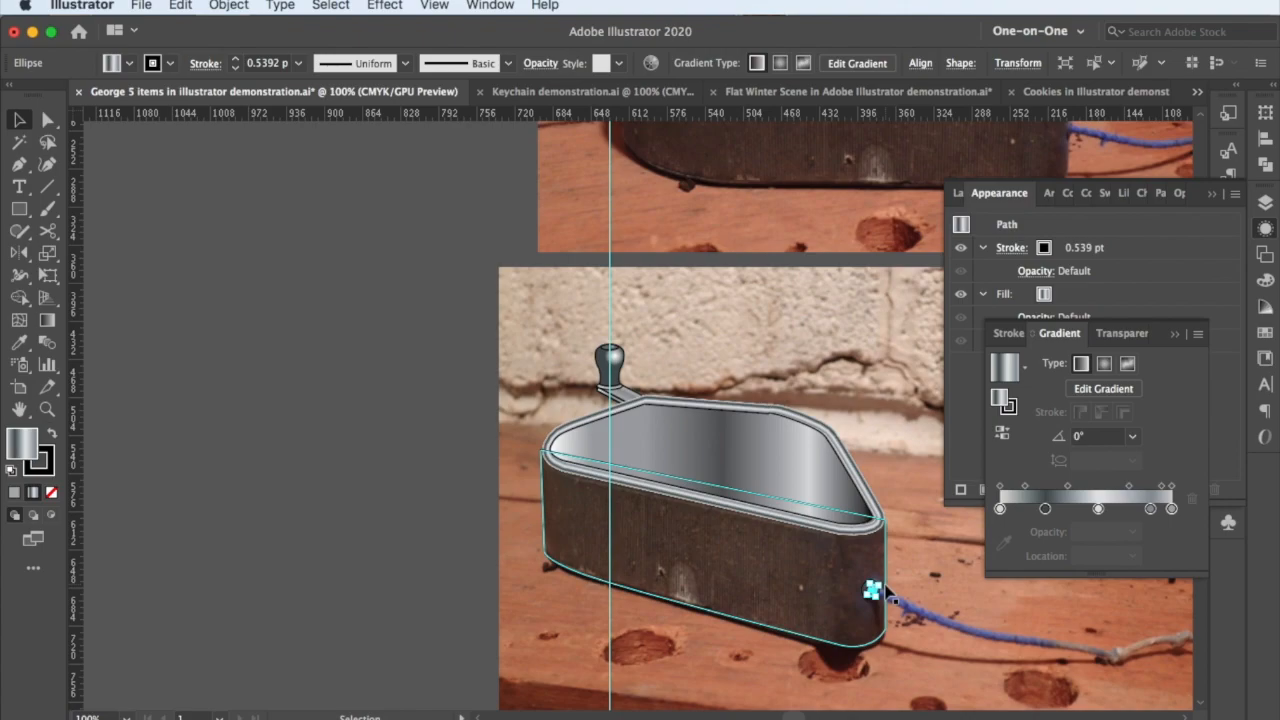
scroll(886, 592, "up", 10)
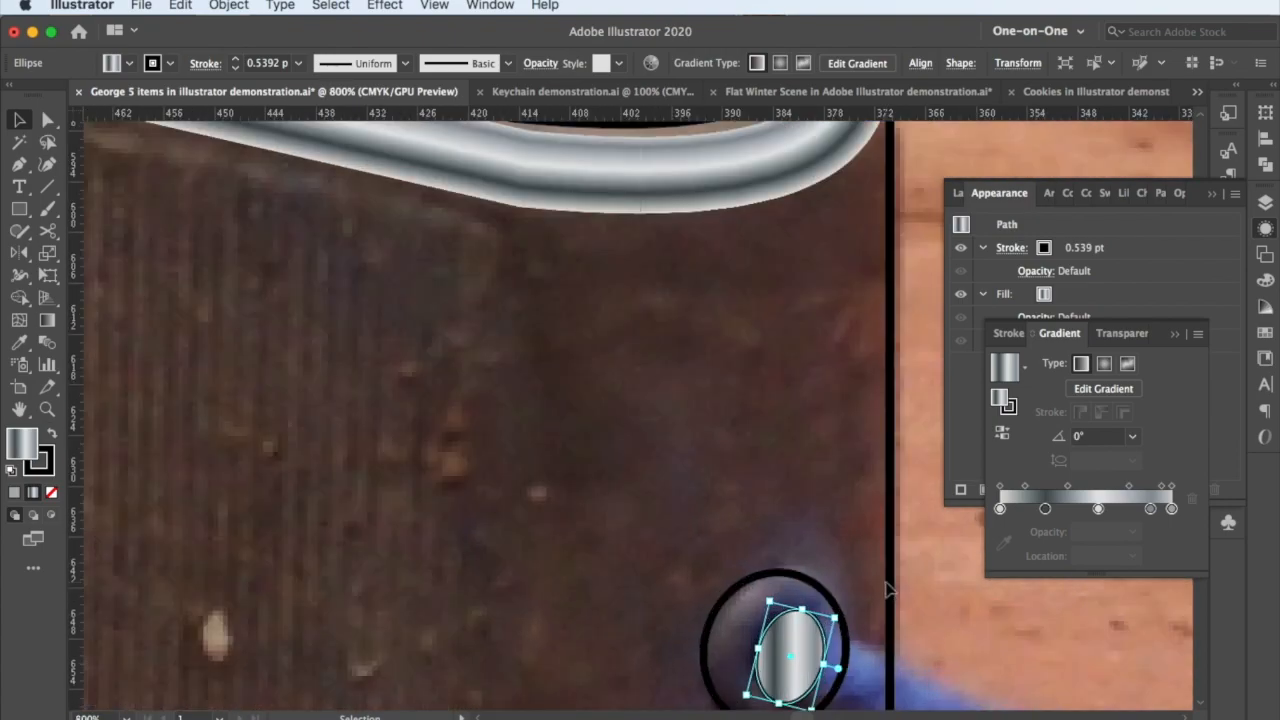
key("a")
scroll(886, 590, "left", 1)
key("v")
scroll(886, 590, "down", 3)
scroll(886, 590, "down", 3)
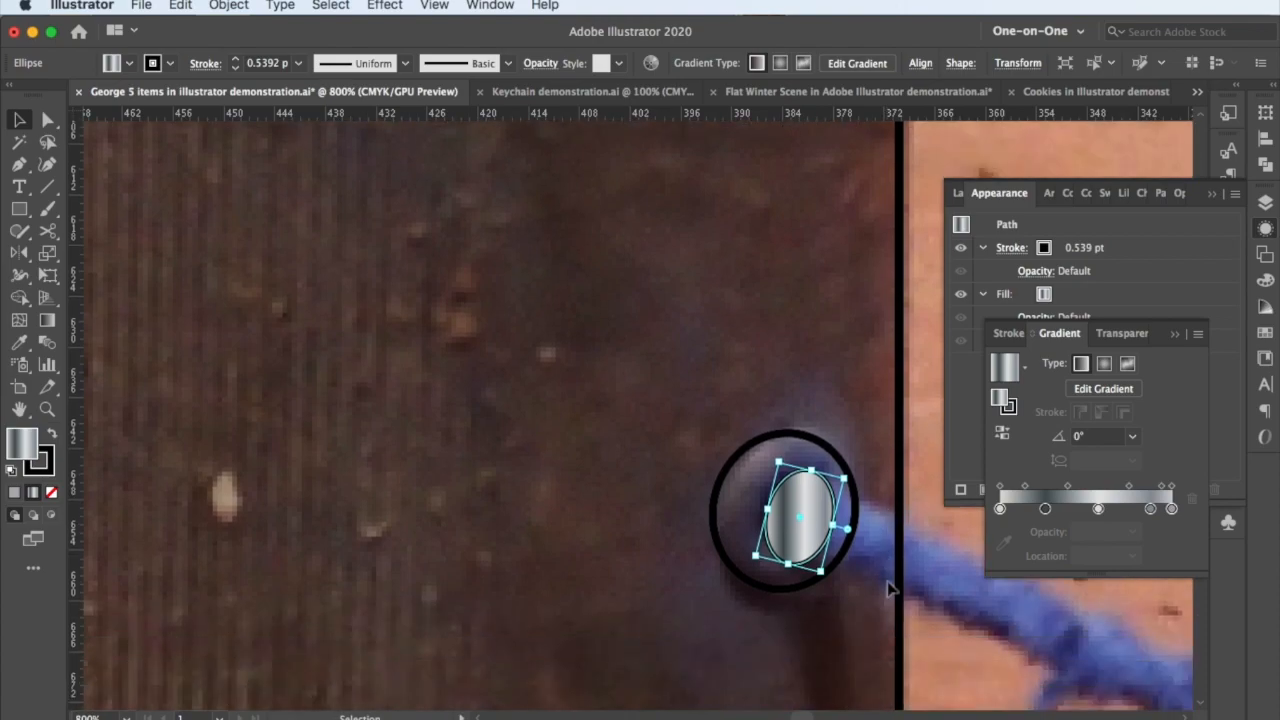
scroll(891, 588, "down", 1)
key("super+shift+z")
key("super+shift+z")
key("super+shift+z")
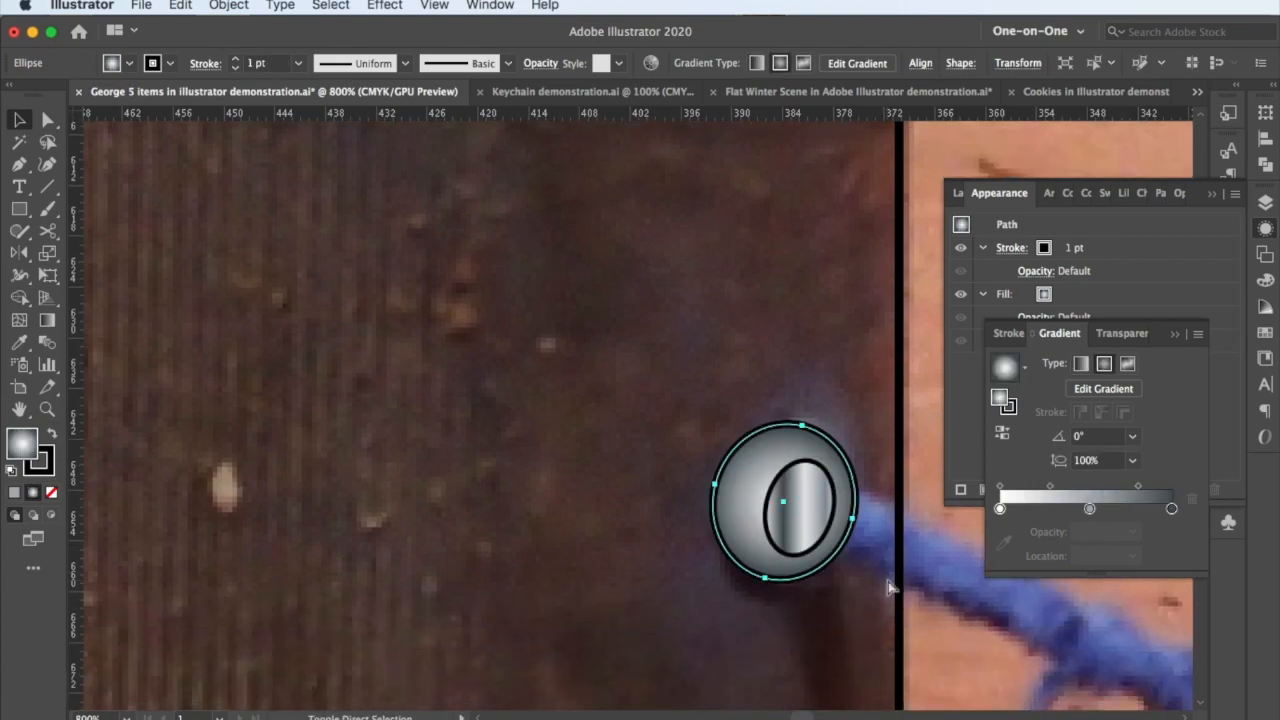
Redo the outer ellipse's gradient adjustments up to a -15.3562° angle, 149.6023% aspect ratio and a middle stop at 44.1326%
key("super+shift+z")
key("super+shift+z")
key("super+shift+z")
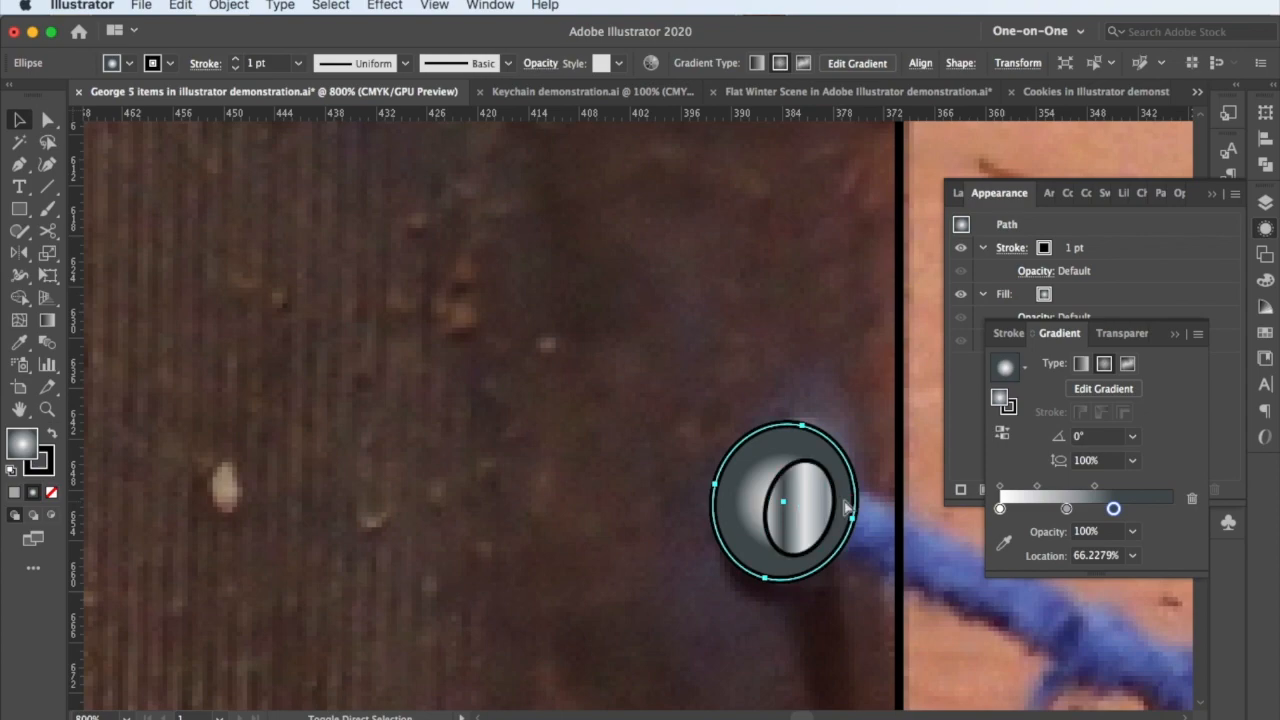
key("super+shift+z")
key("super+shift+z")
key("super+shift+z")
key("super+shift+z")
key("super+shift+z")
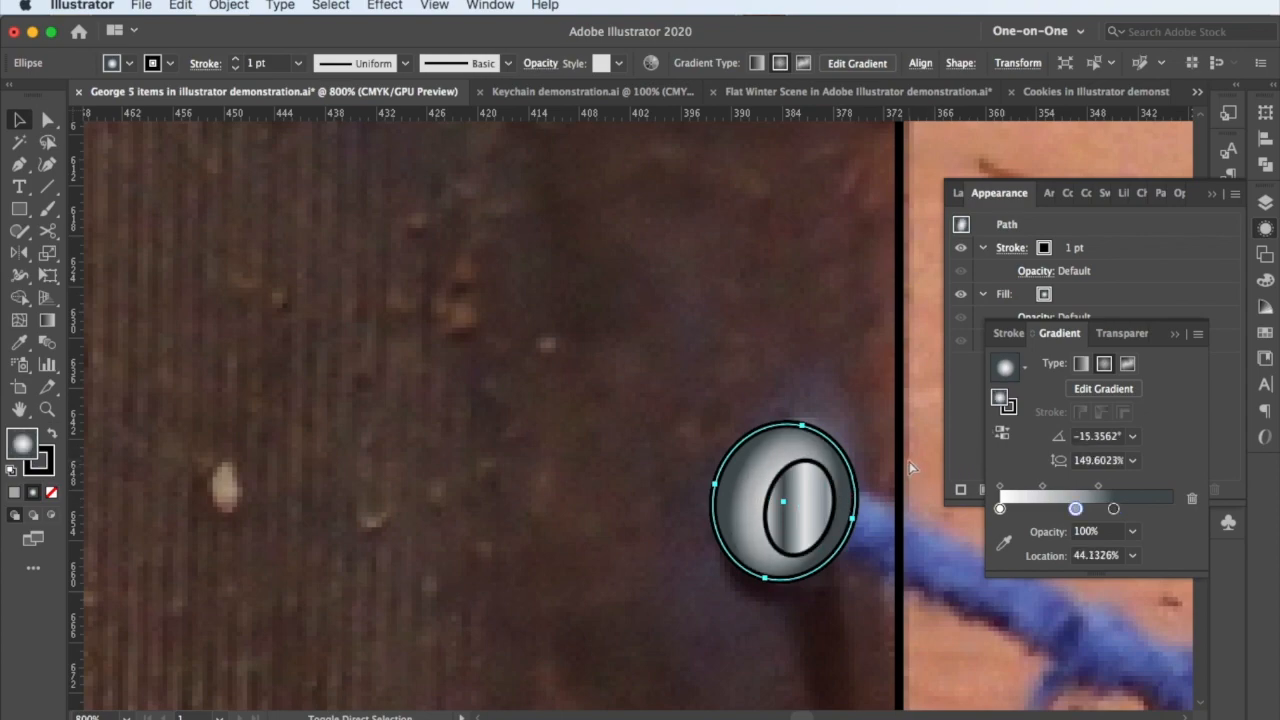
Redo the inner ellipse's angled radial gradient and the yellow 1 pt copy of the side panel outline
key("super+shift+z")
key("super+shift+z")
key("super+shift+z")
key("super+shift+z")
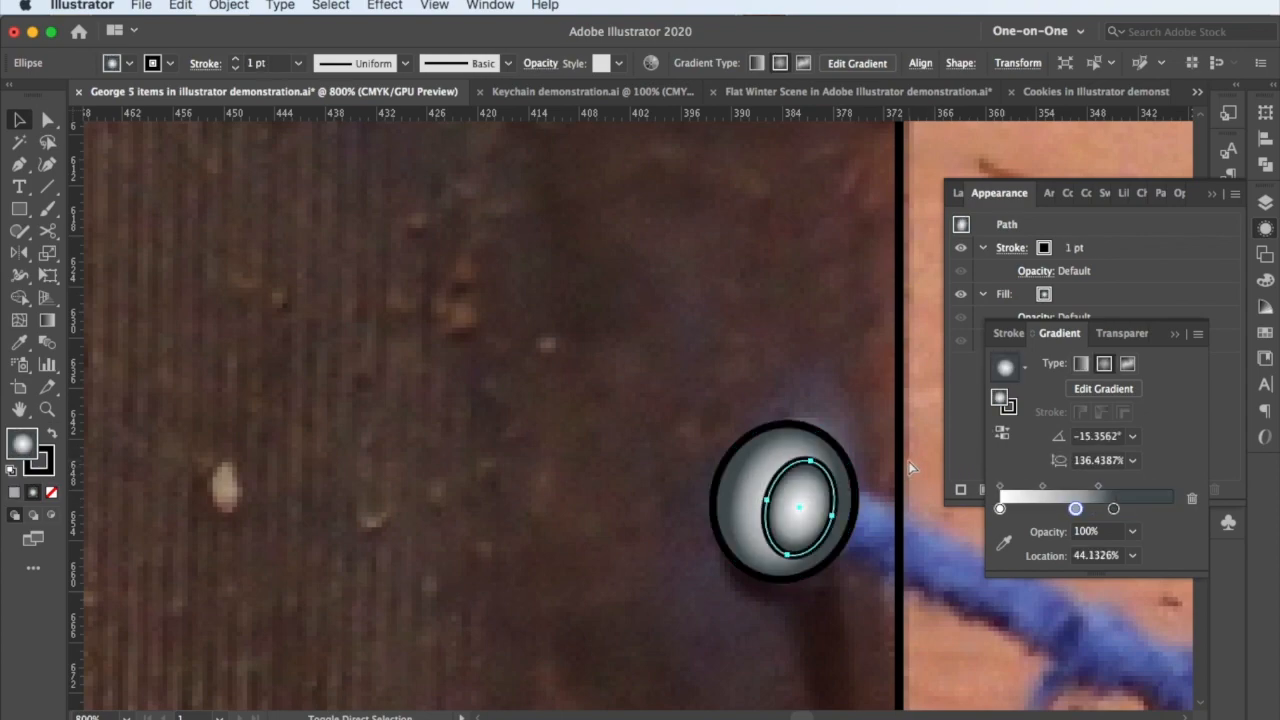
key("super+shift+z")
key("super+shift+z")
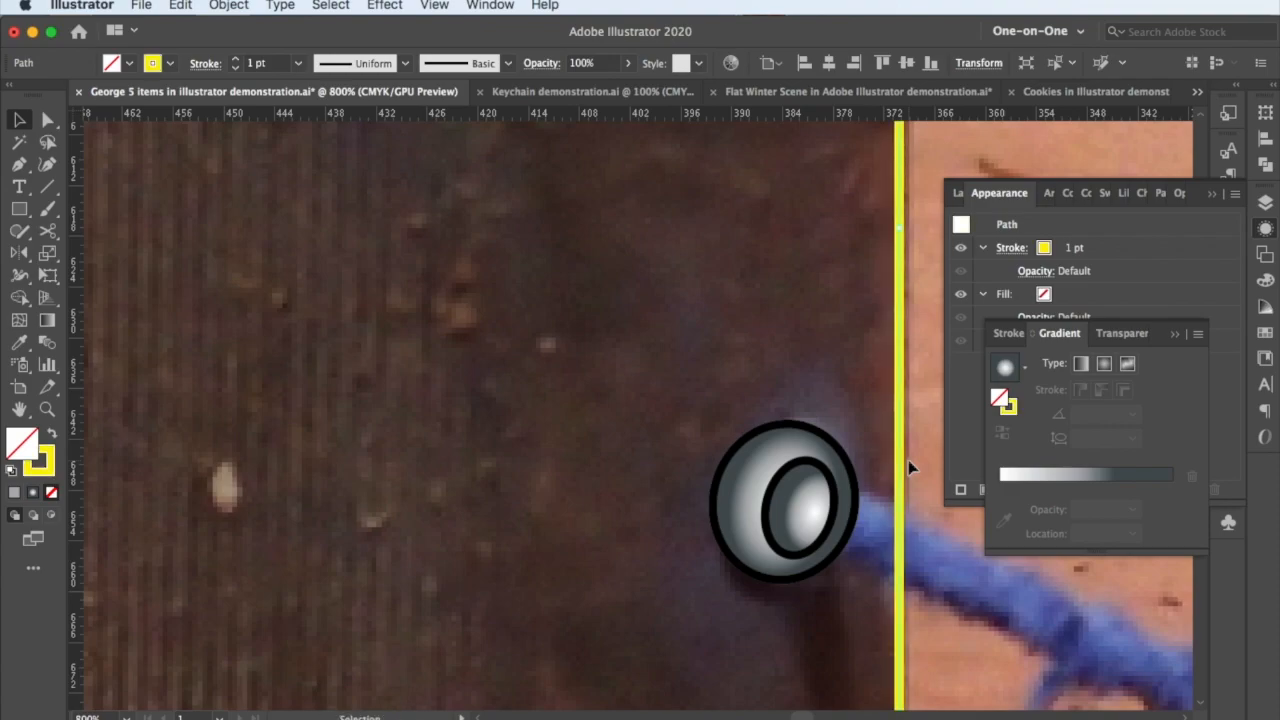
Redo the edits that reduce the yellow outline to its bottom edge and give it a 9 pt metallic gradient stroke
scroll(908, 460, "down", 4)
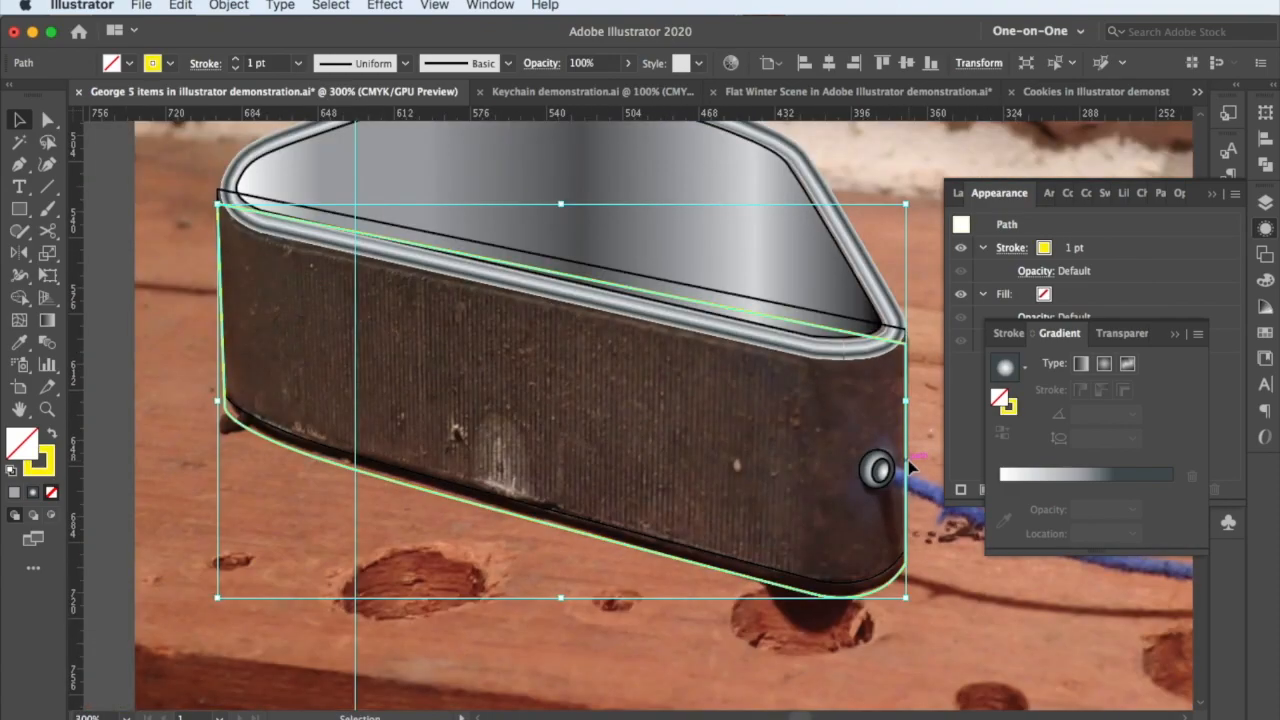
key("super+shift+z")
key("super+shift+z")
key("super+shift+z")
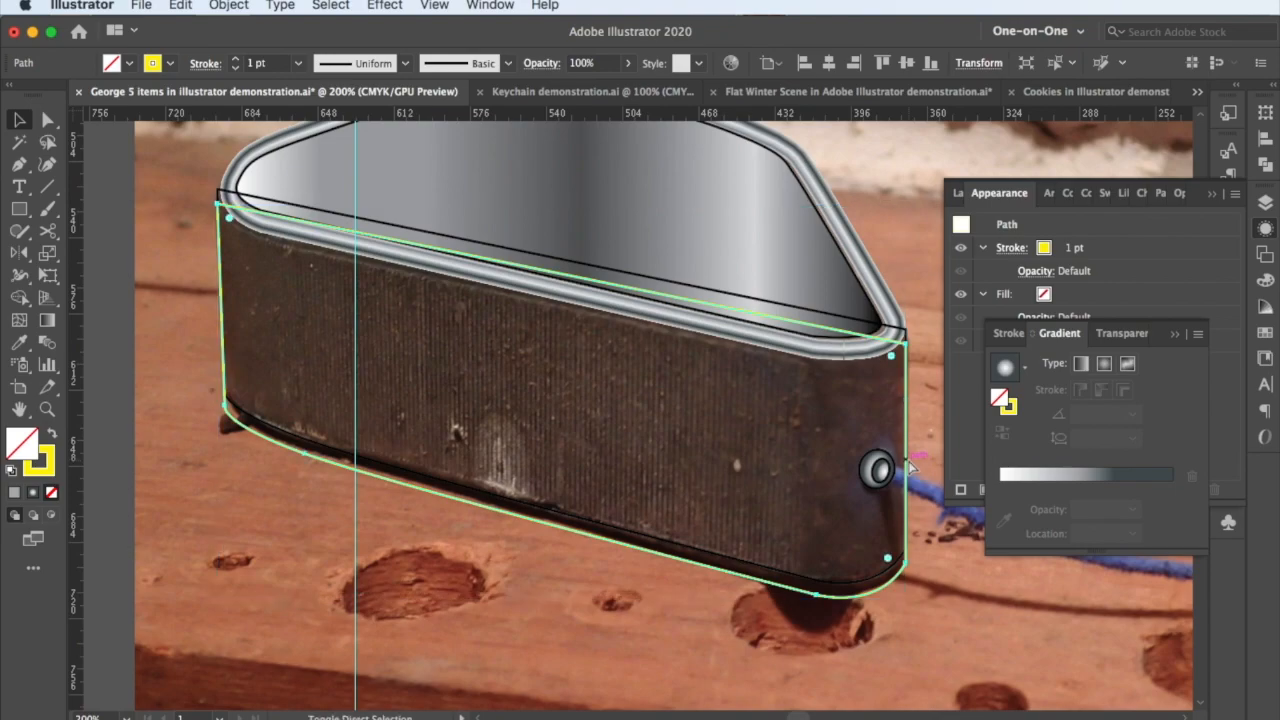
key("super+shift+z")
key("super+shift+z")
key("super+shift+z")
key("super+shift+z")
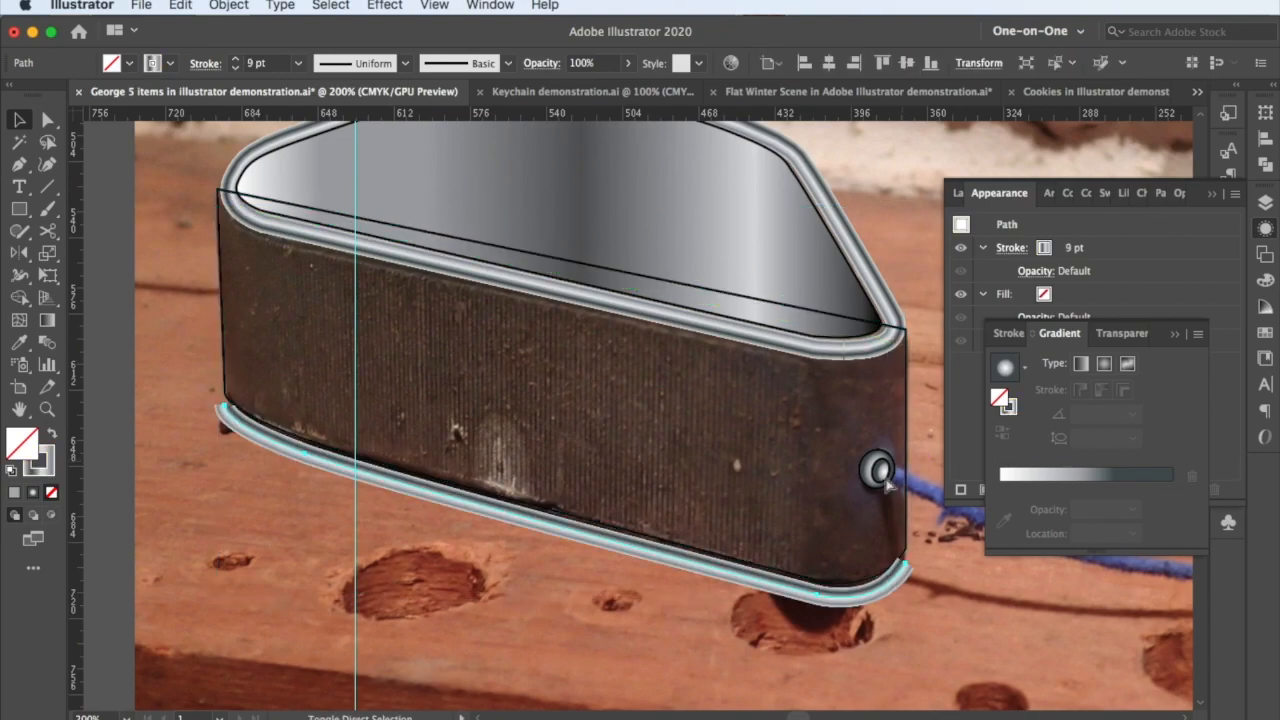
Redo the edits that thin the bottom trim to 6 pt and fit it against the side panel's lower edge
key("super+shift+z")
key("super+shift+z")
key("super+shift+z")
key("super+shift+z")
key("super+shift+z")
key("super+shift+z")
key("super+shift+z")
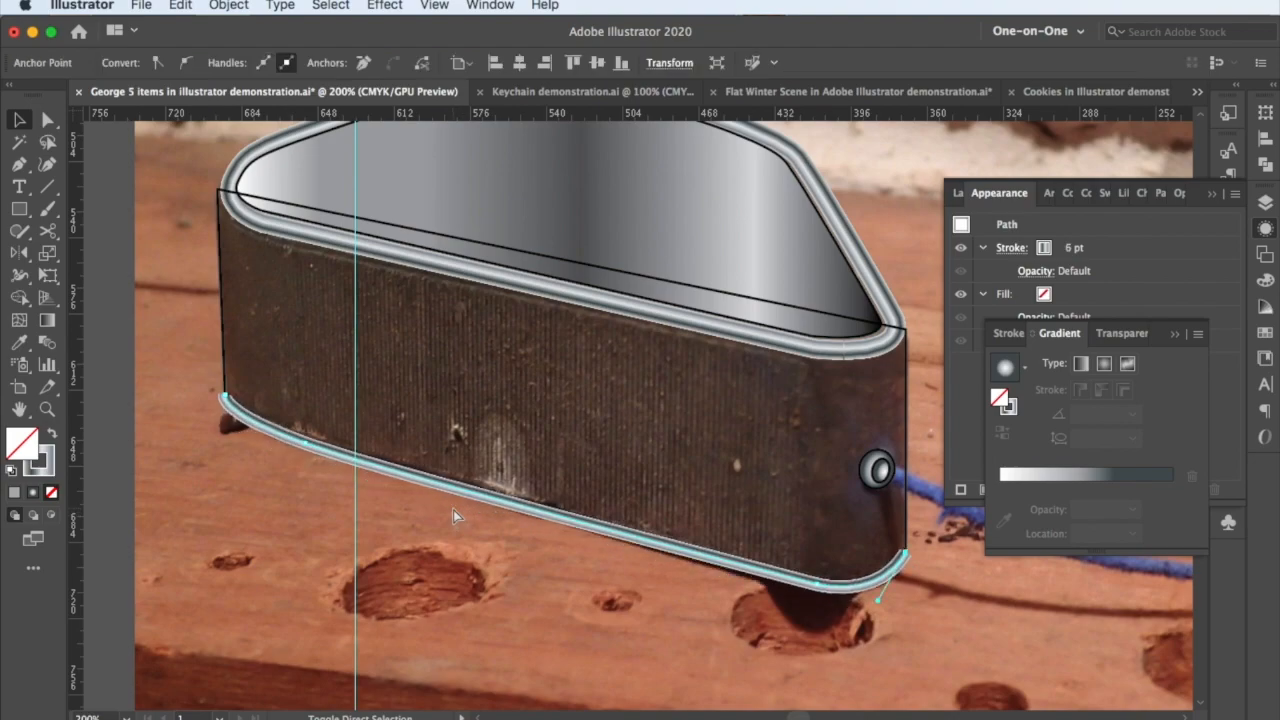
Redo the anchor edits that extend and curve both ends of the bottom trim around the box's corners
key("super+shift+z")
key("super+shift+z")
key("super+shift+z")
key("super+shift+z")
key("super+shift+z")
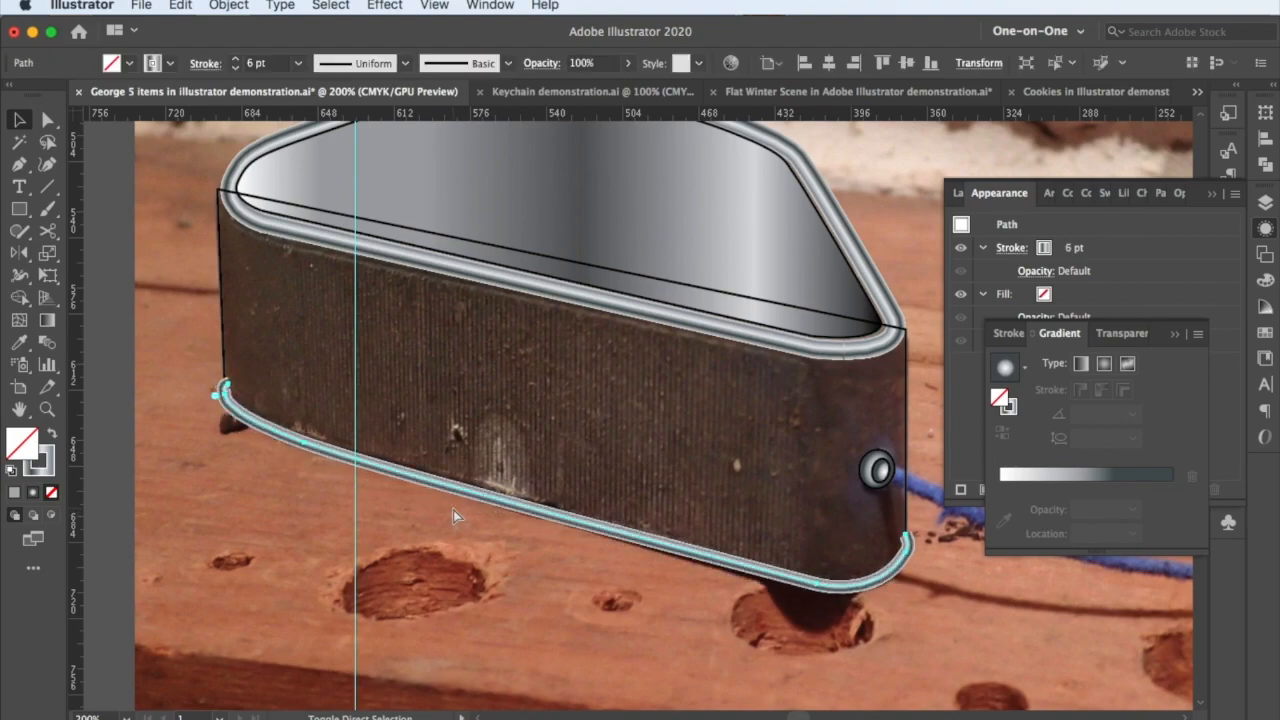
Redo the 6 pt brown striped line, its 6 pt wide grid pattern, and the striped wood covering on the side panel
key("super+shift+z")
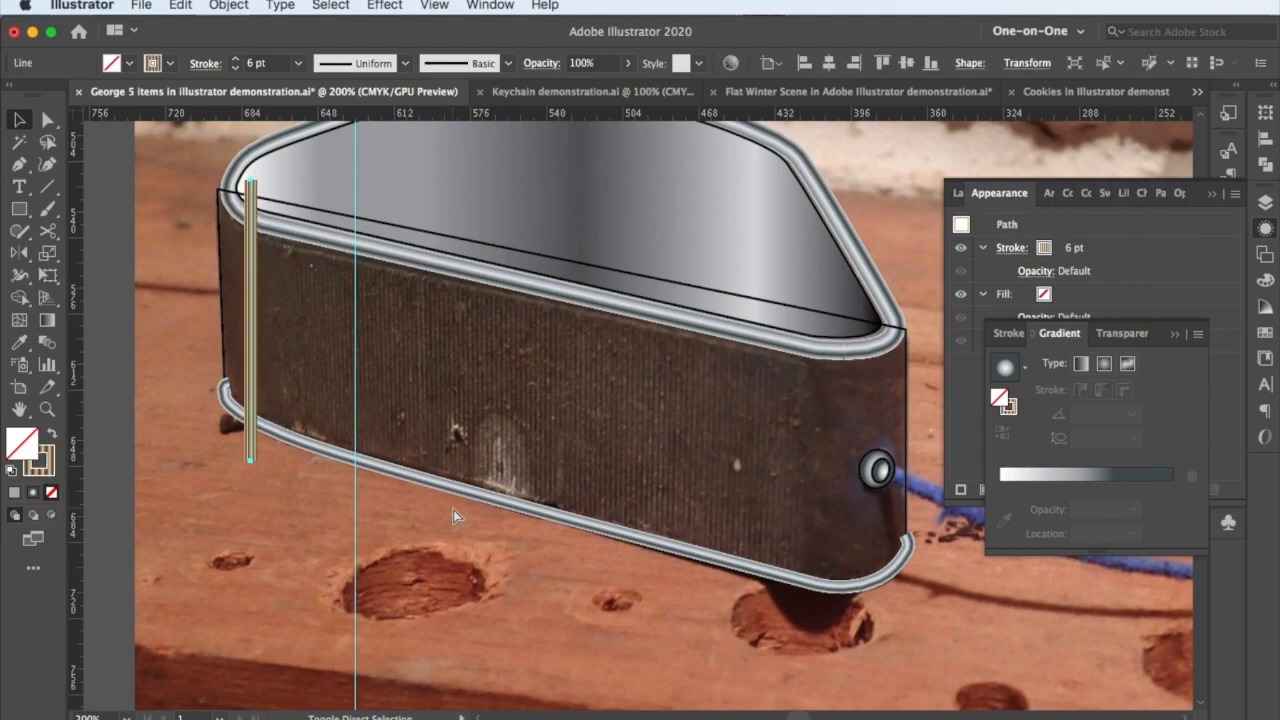
key("super+shift+z")
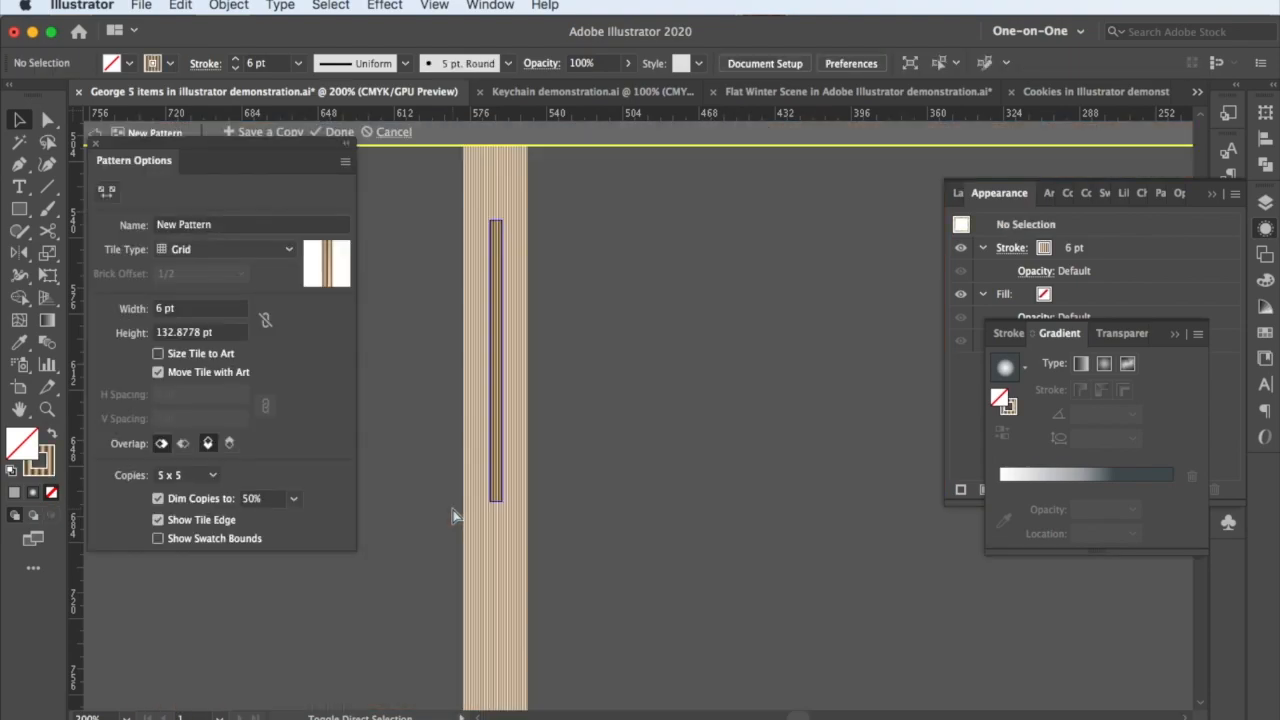
key("super+shift+z")
key("super+shift+z")
key("super+shift+z")
key("super+shift+z")
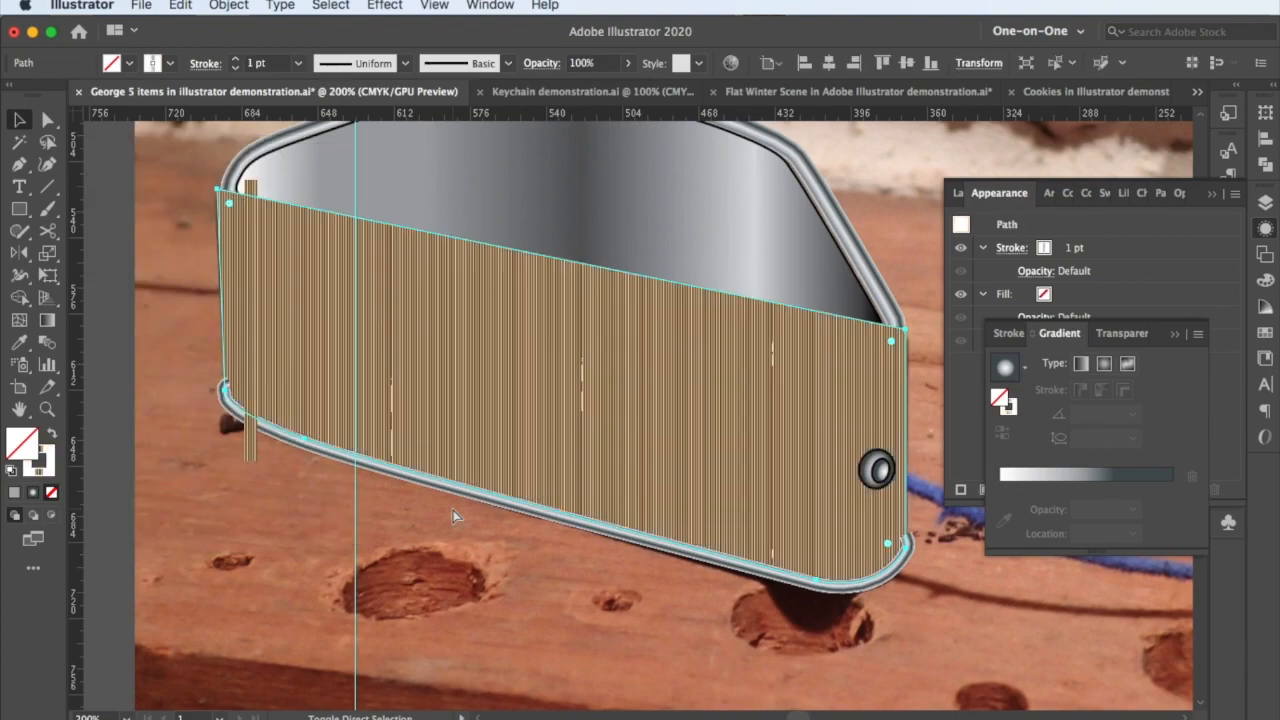
Redo the edits that place the rim in front of the wood side, restore the crank, and move the striped line off the box
key("super+shift+z")
key("super+shift+z")
key("super+shift+z")
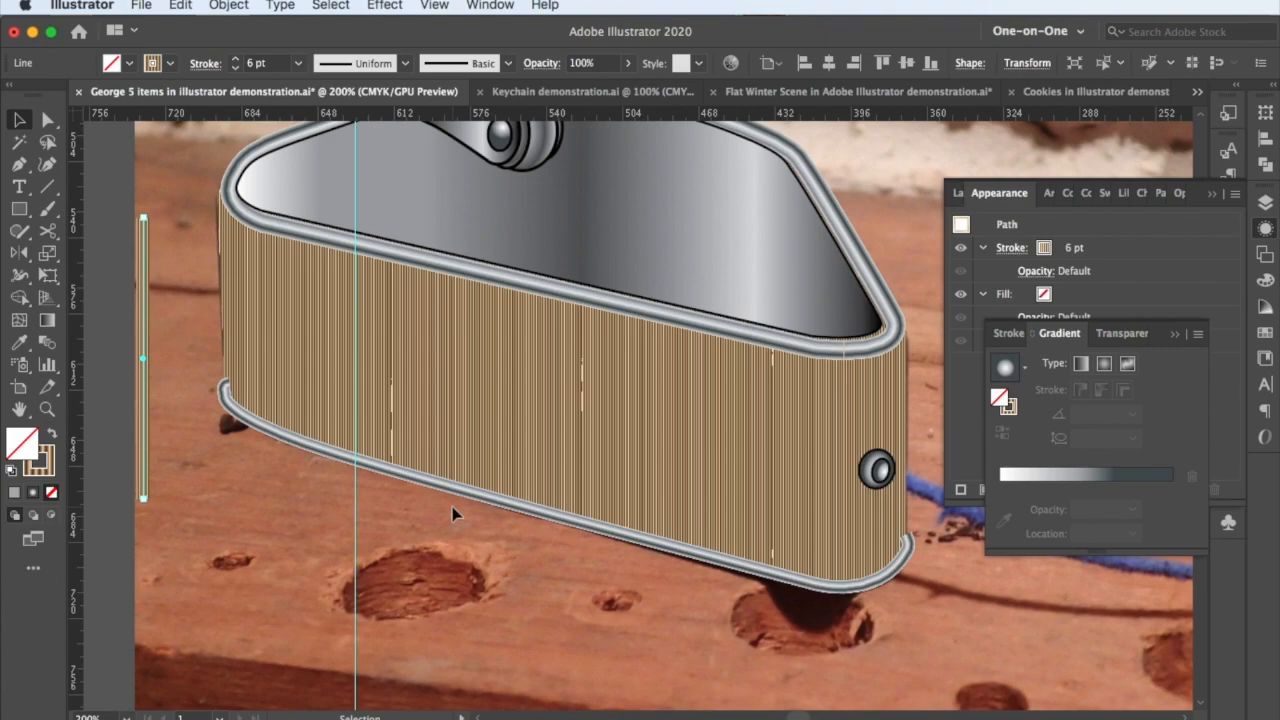
Bring the striped cord path running out of the side hole back into the artwork
scroll(452, 514, "up", 1)
scroll(452, 514, "down", 1)
scroll(452, 514, "down", 1)
scroll(444, 488, "up", 2)
scroll(444, 488, "up", 3)
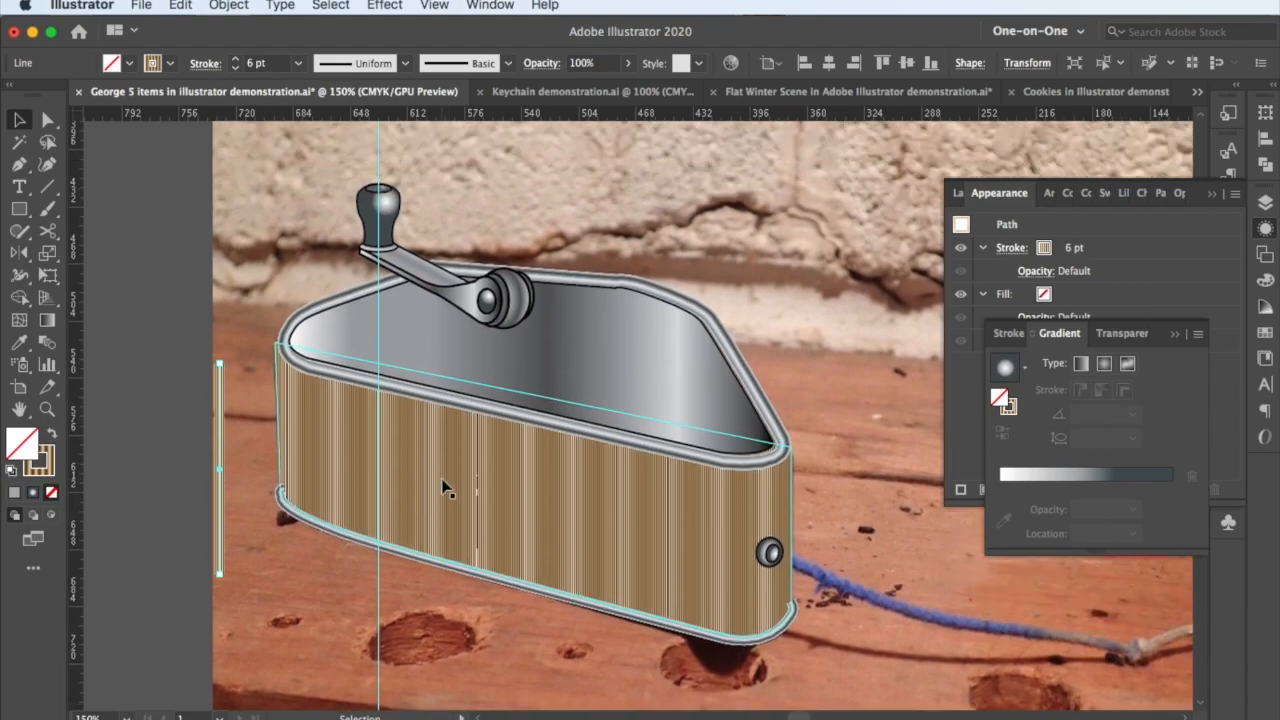
key("alt+super+3")
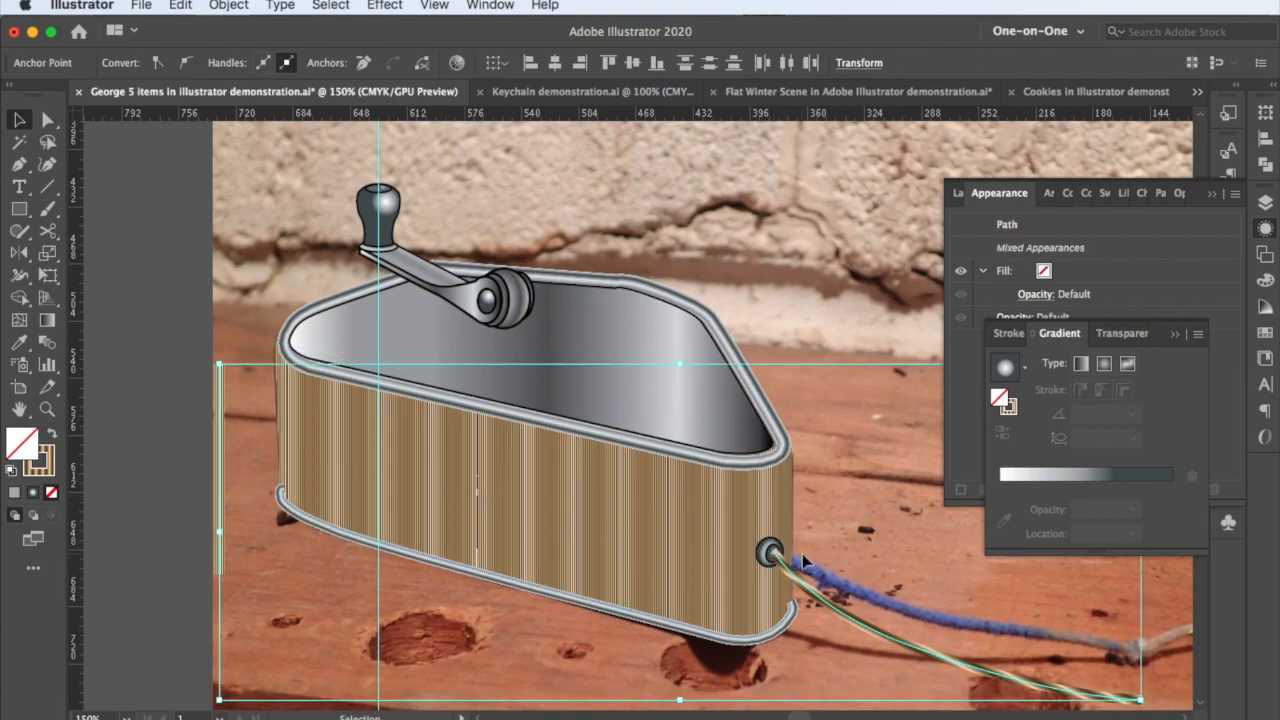
Redo the cord's recolouring to a 6 pt blue gradient stroke with a light centre, and deselect everything
scroll(805, 562, "down", 5)
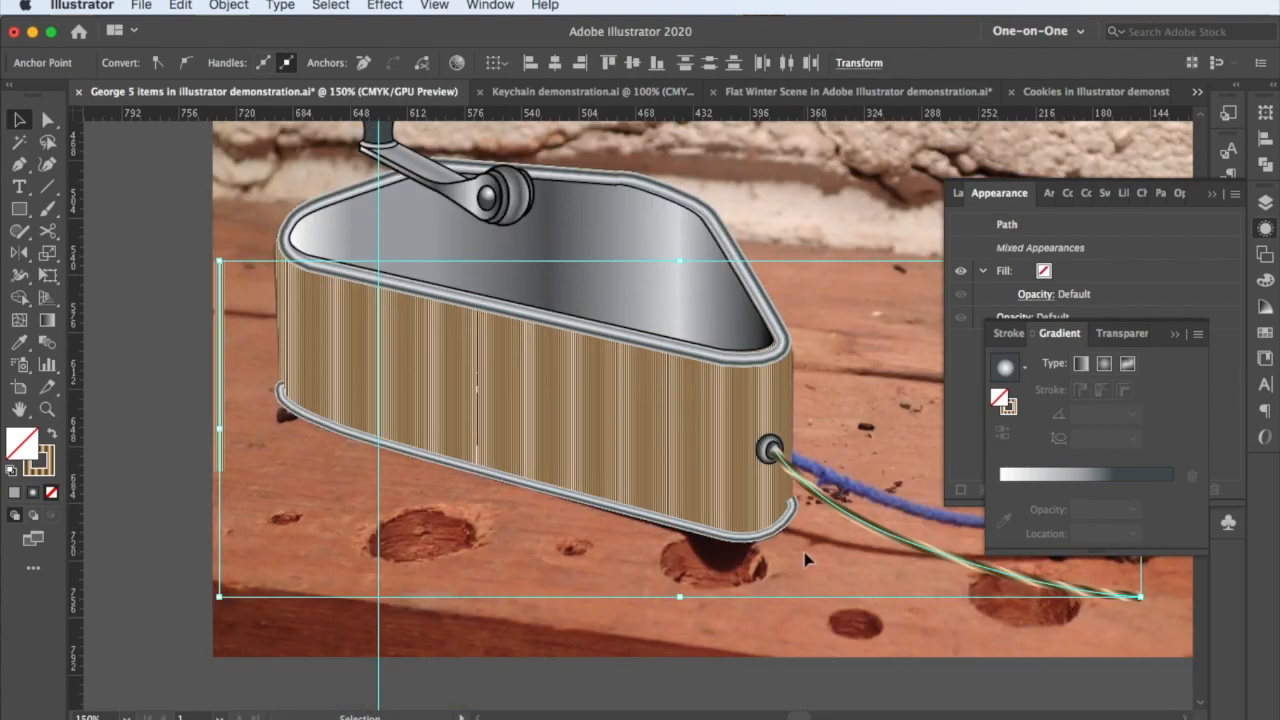
scroll(806, 560, "up", 1)
scroll(806, 560, "up", 1)
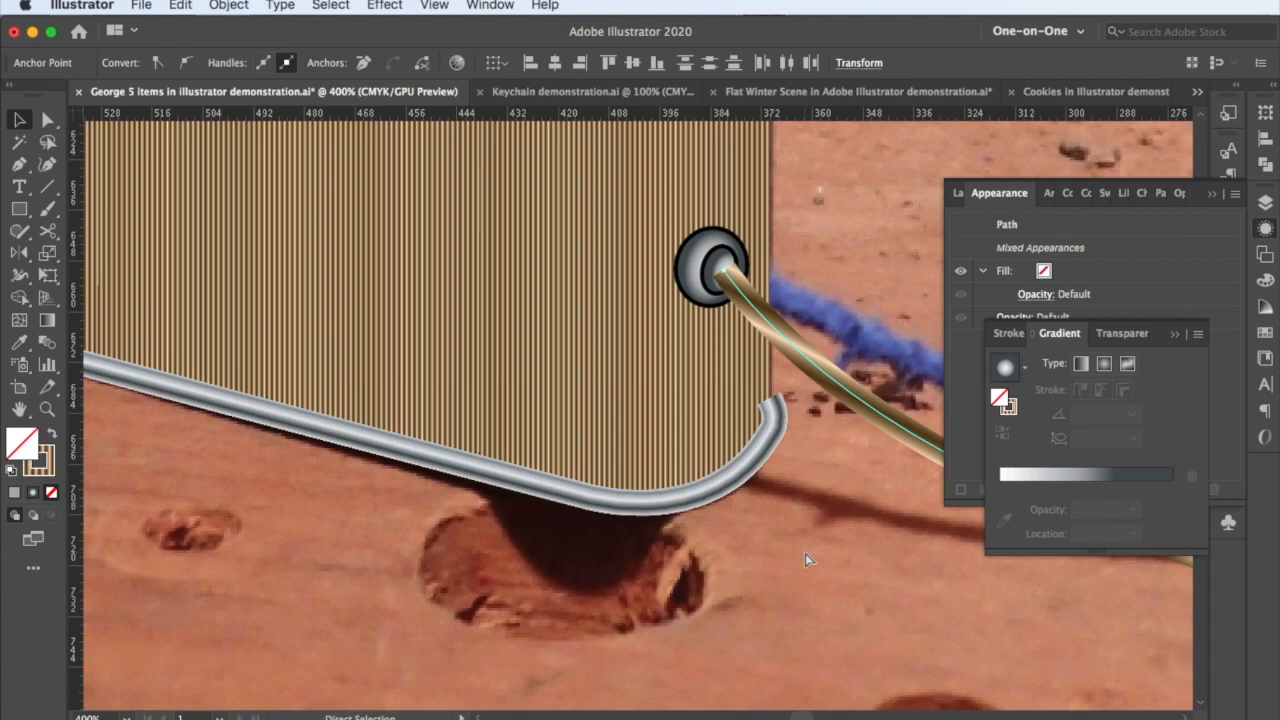
key("a")
scroll(805, 553, "right", 5)
scroll(797, 583, "right", 1)
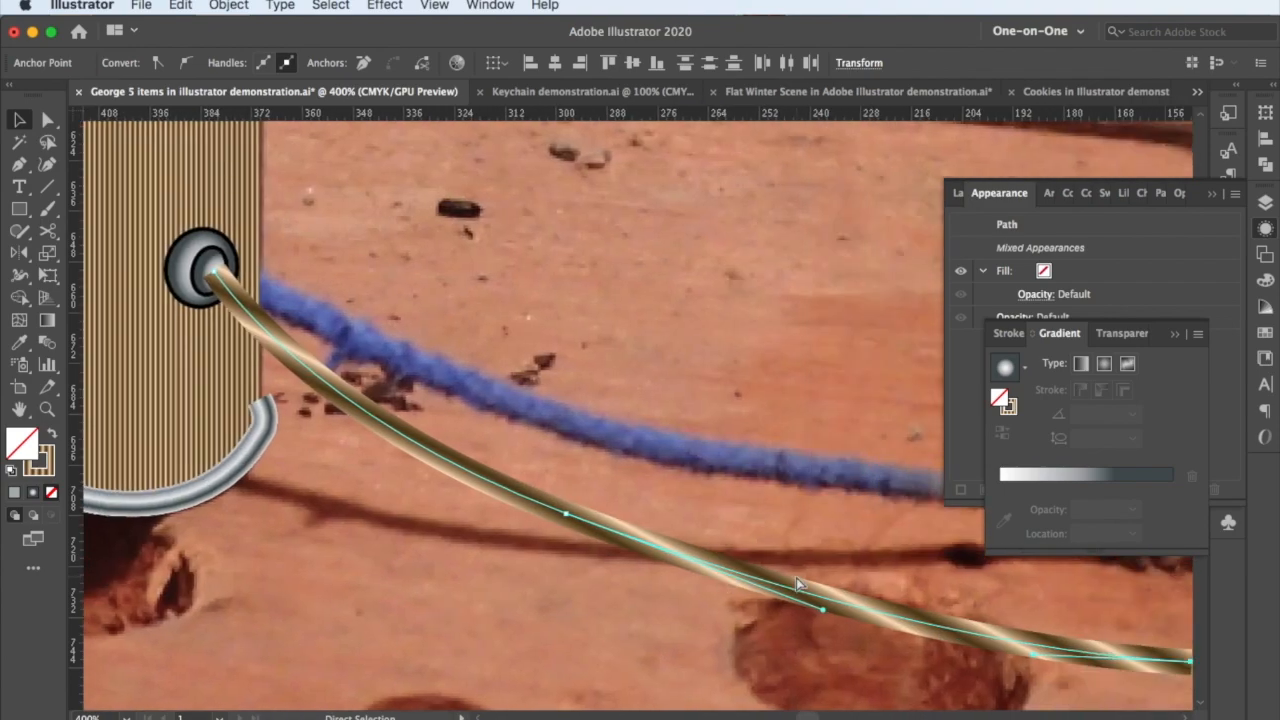
left_click(797, 583, "super")
key("super+z")
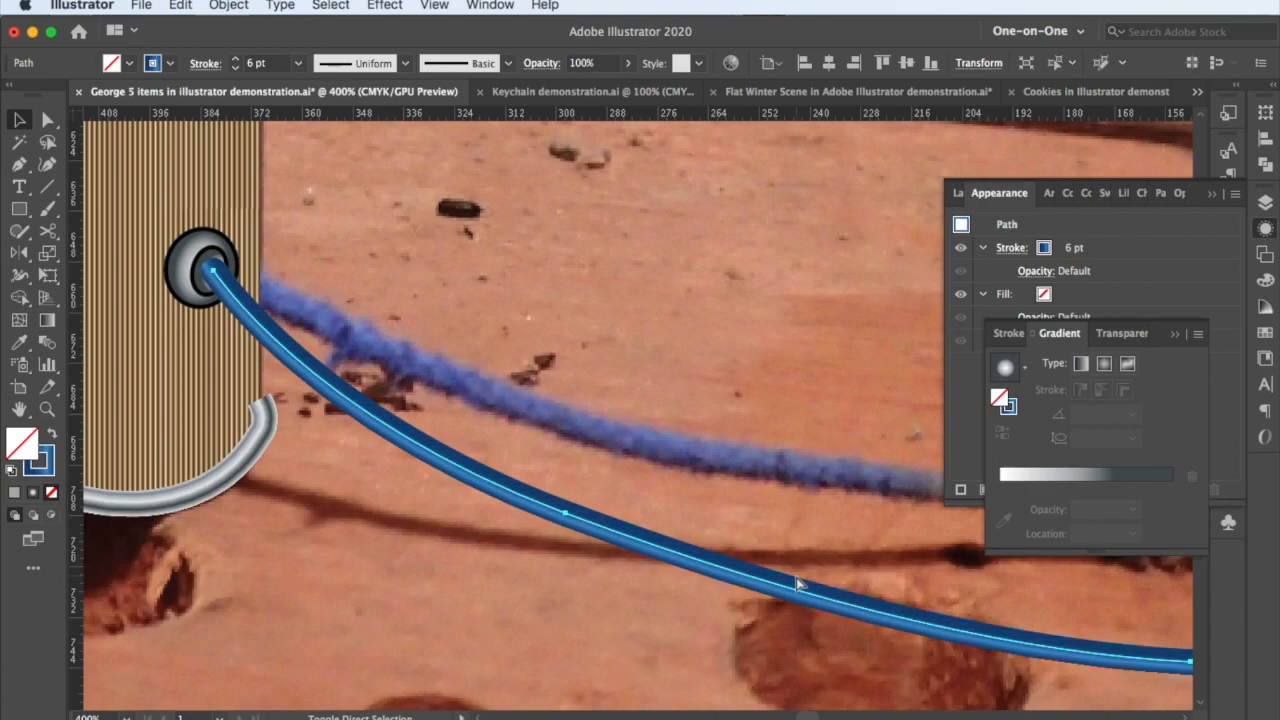
key("super+z")
key("super+z")
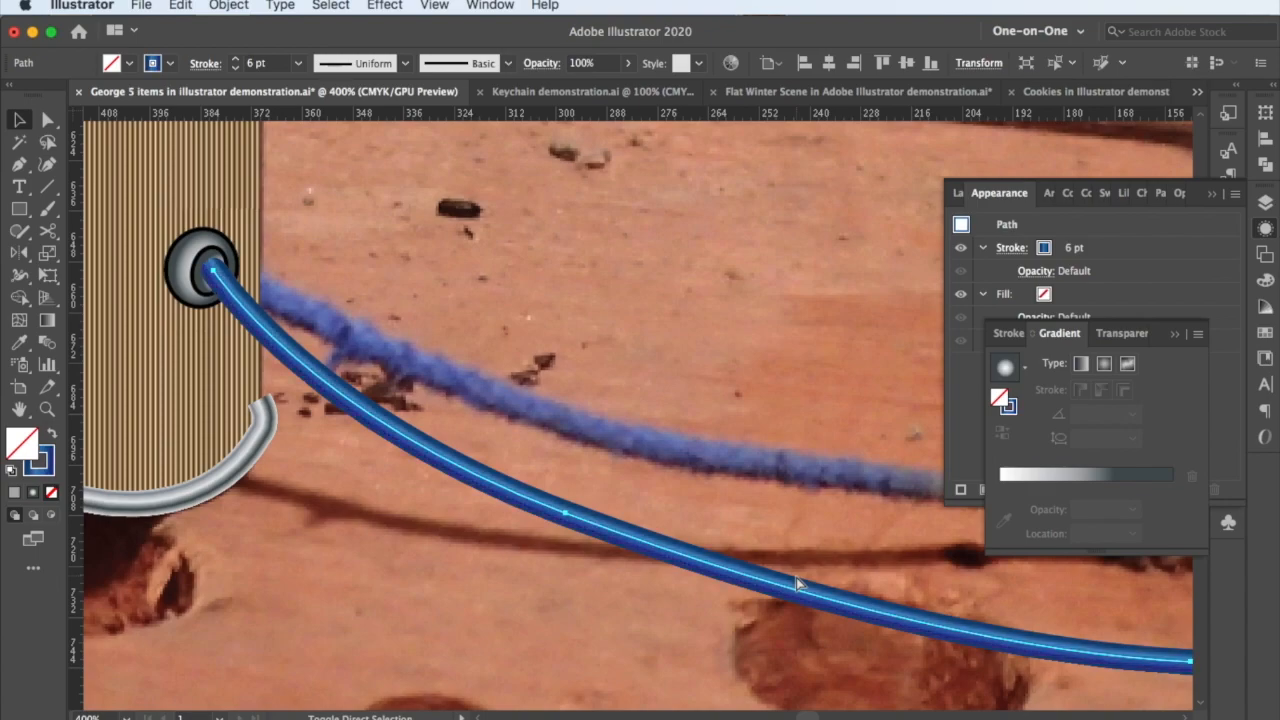
key("super+z")
key("super+shift+a")
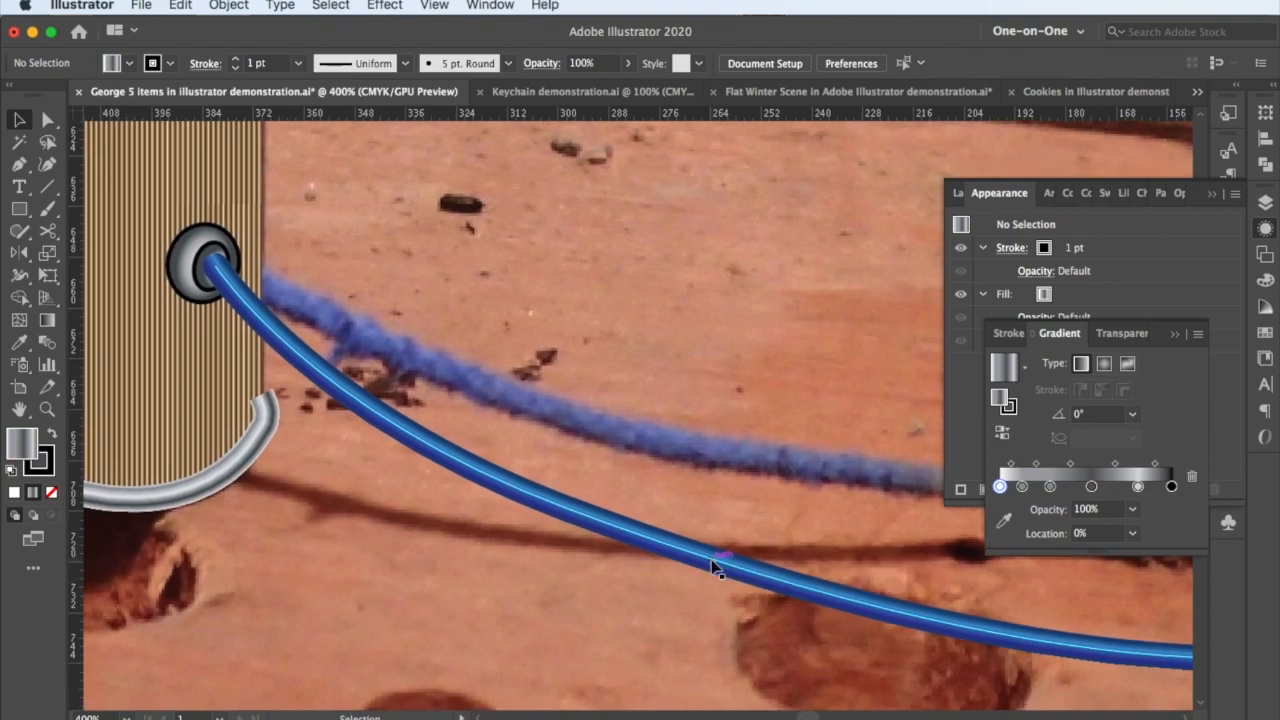
scroll(715, 568, "down", 5)
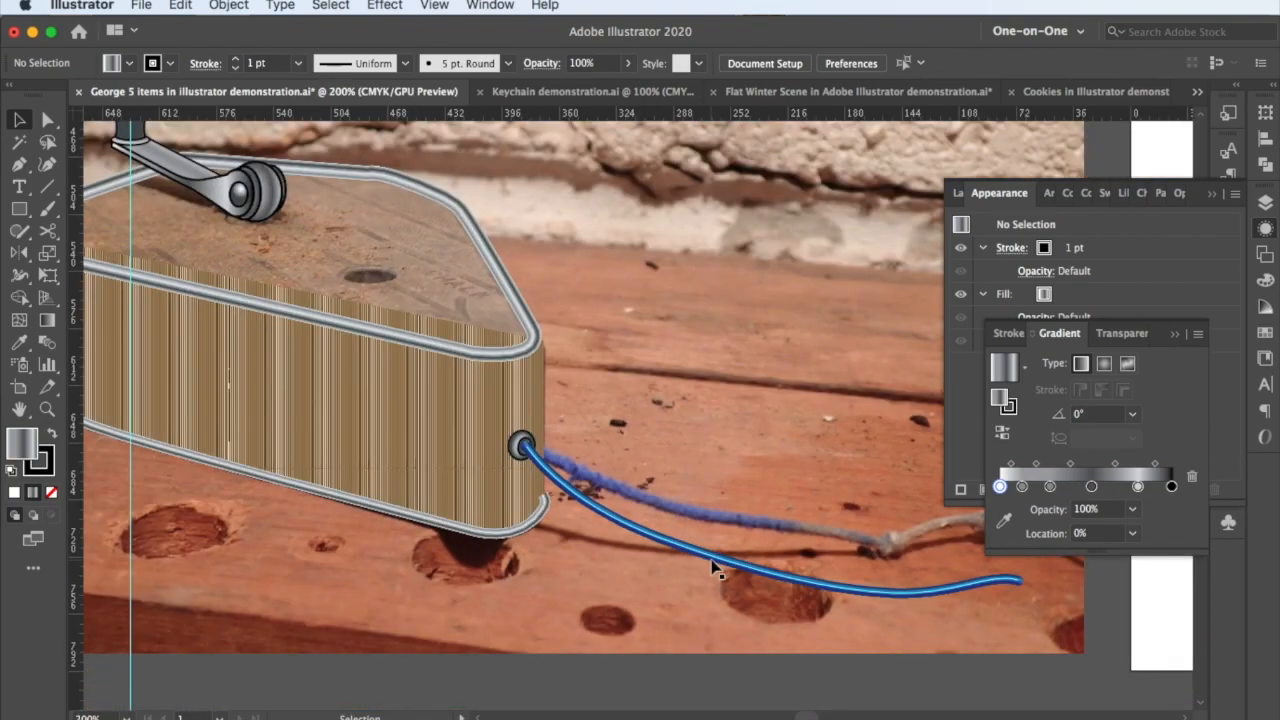
scroll(715, 568, "up", 4)
scroll(712, 567, "left", 6)
scroll(711, 561, "left", 3)
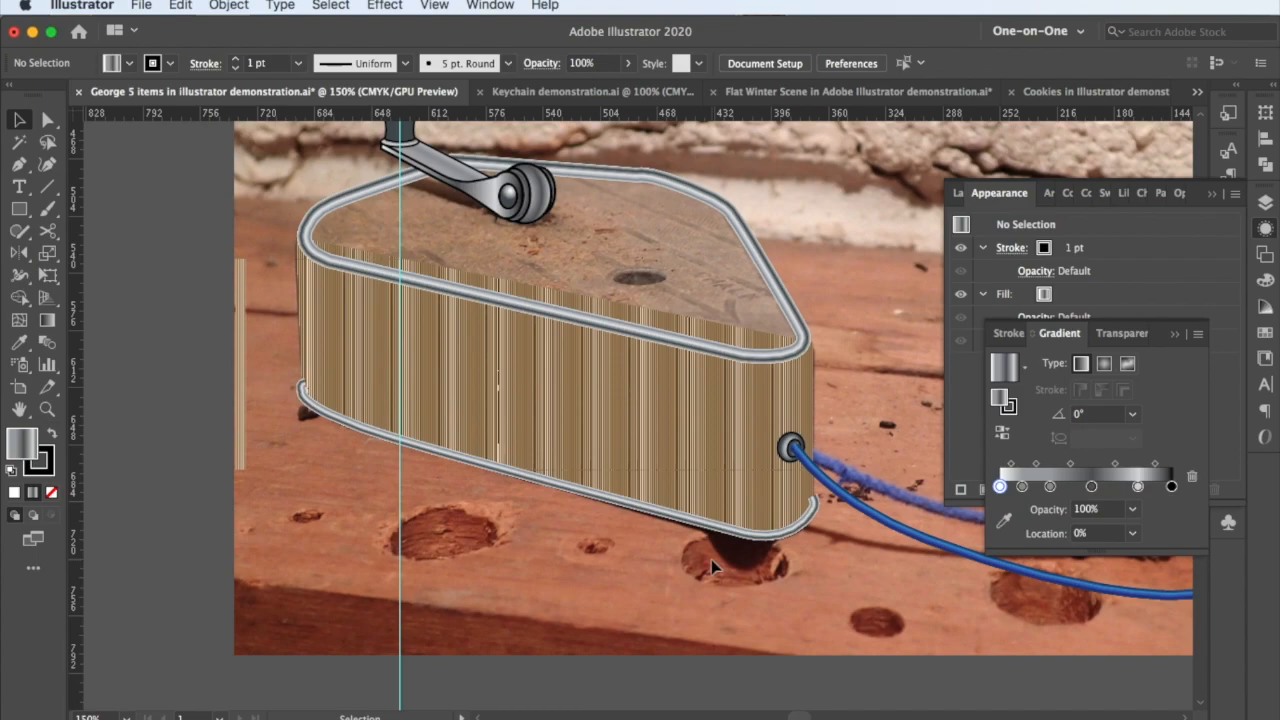
scroll(711, 560, "up", 2)
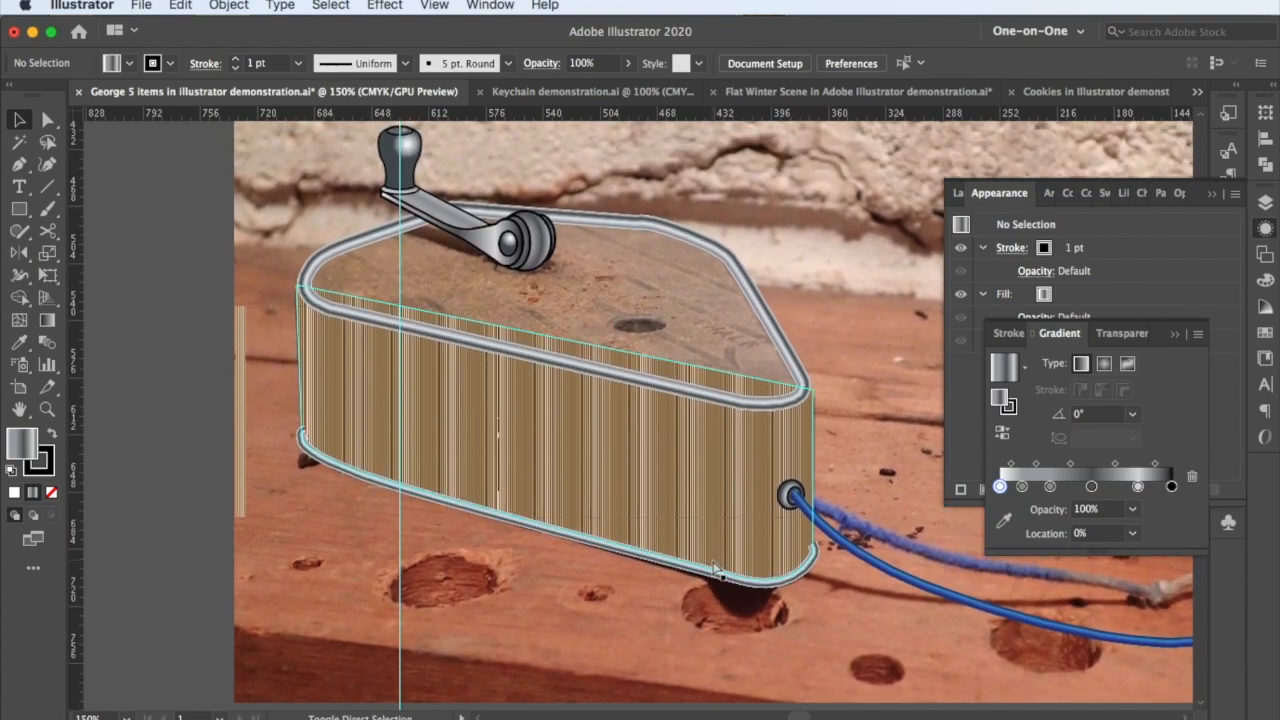
Redo the unfilled ellipse with a 1 pt black stroke around the hole in the box's top face
key("super+z")
key("super+z")
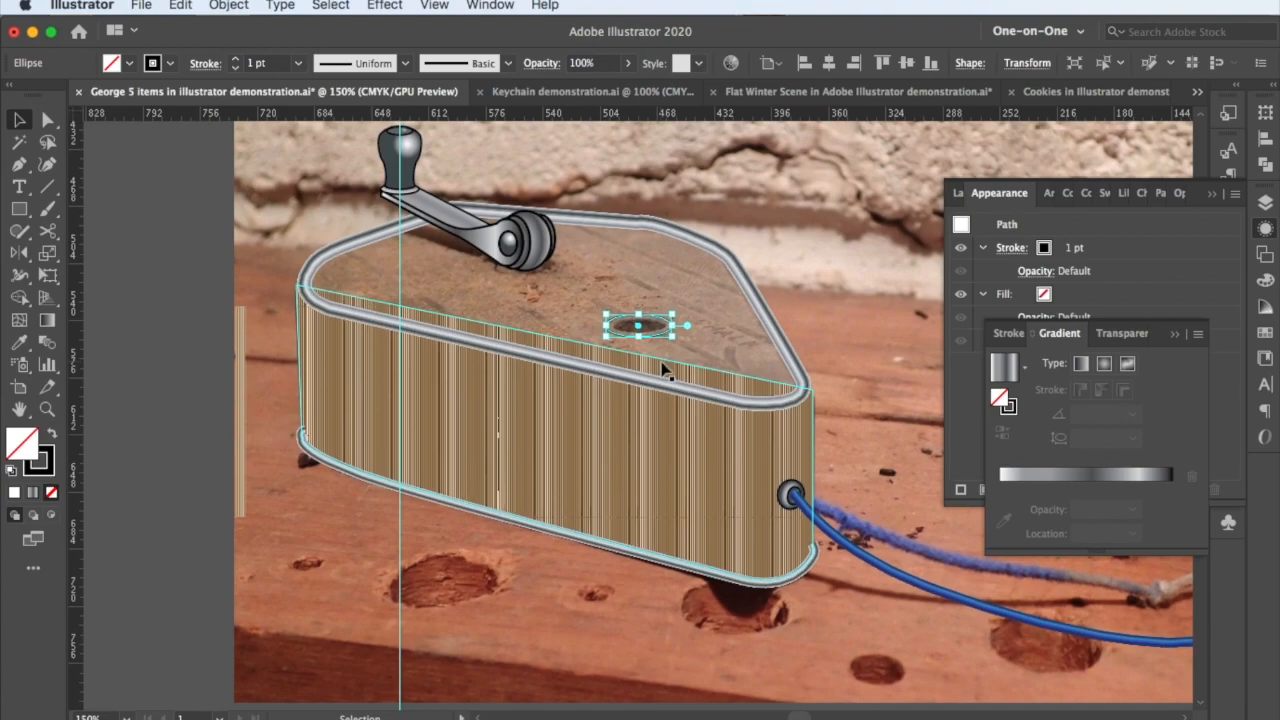
scroll(662, 370, "up", 1)
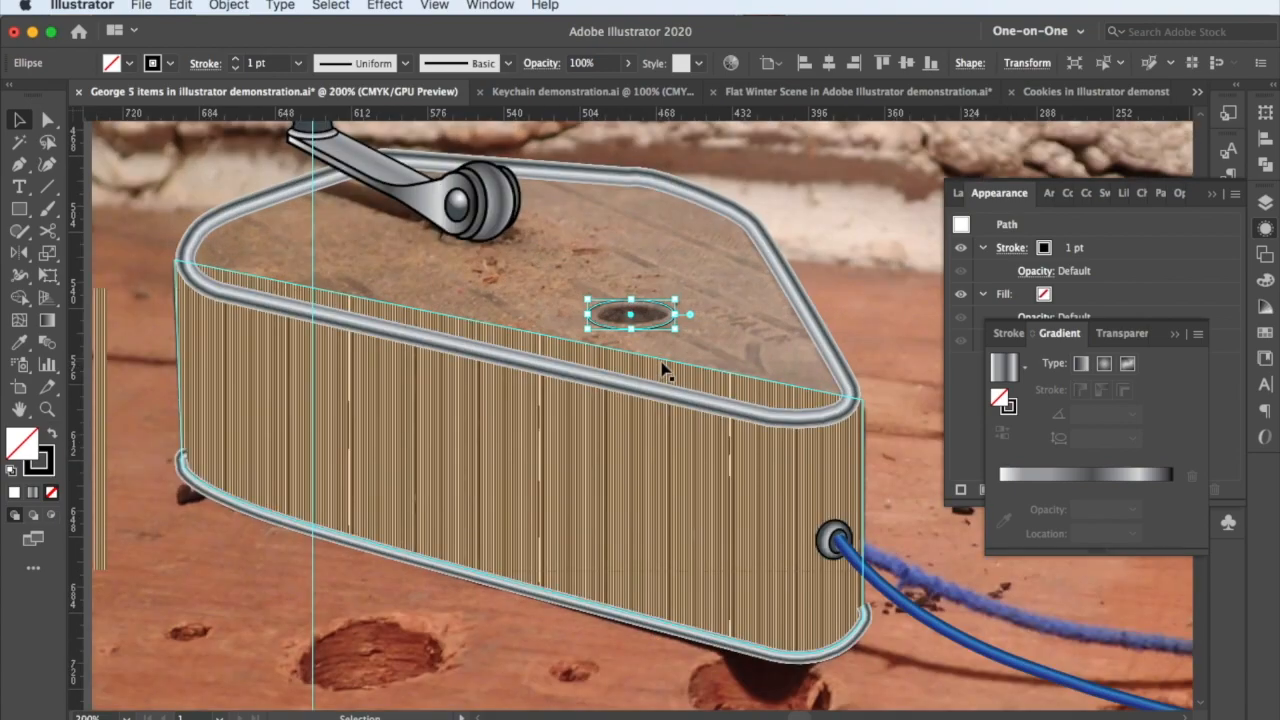
scroll(662, 370, "up", 3)
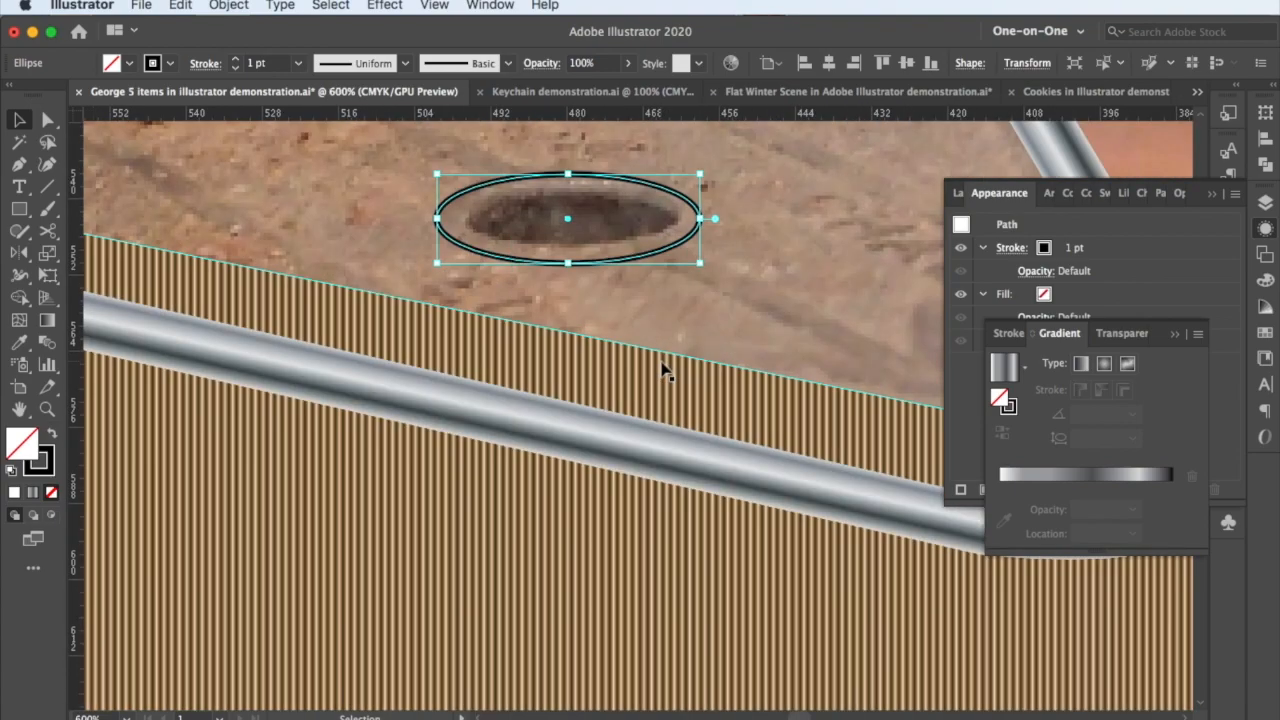
Redo the smaller ellipse inside the hole outline, filled with a grey linear gradient angled at 3.0128°
scroll(662, 370, "up", 3)
key("super+shift+z")
key("super+shift+z")
key("super+shift+z")
key("super+shift+z")
key("super+shift+z")
key("super+shift+z")
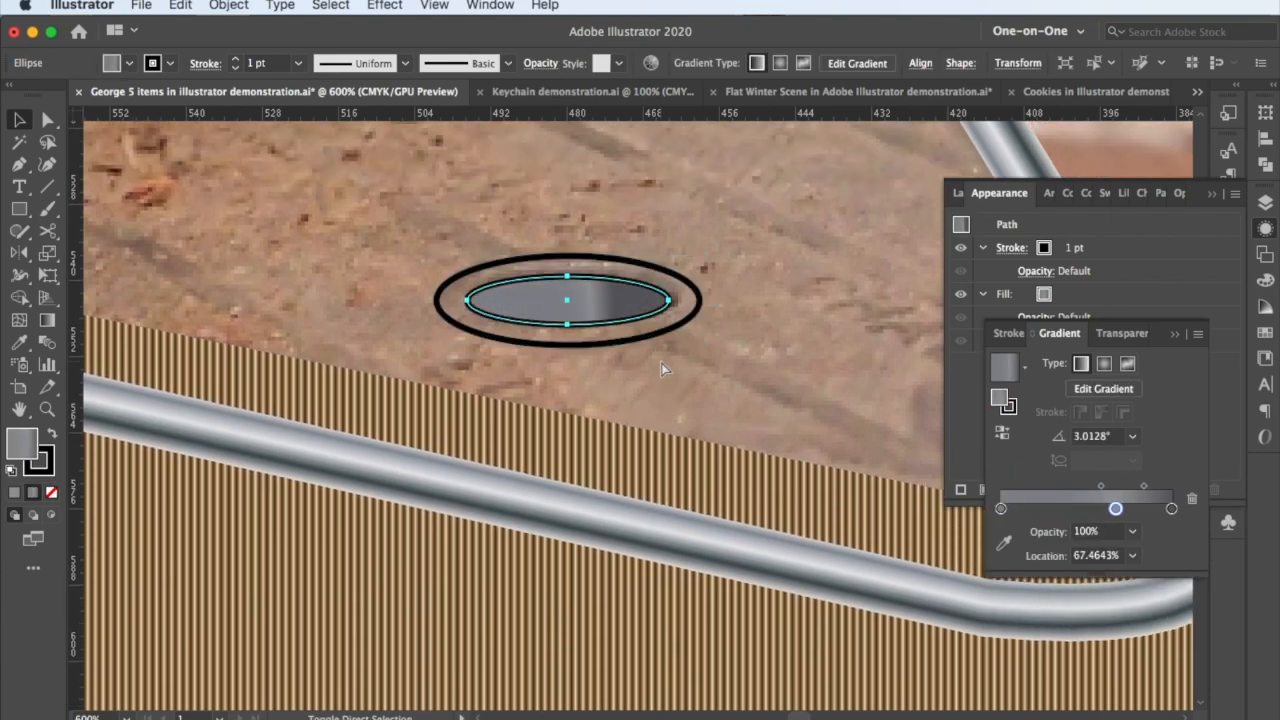
Redo the inner ellipse's dark-to-light gradient adjustment and the light silver gradient fill of the outer ring at 0°
key("super+shift+z")
key("super+shift+z")
key("super+shift+z")
key("super+shift+z")
key("super+shift+z")
key("super+shift+z")
key("super+shift+z")
key("super+shift+z")
key("super+shift+z")
key("super+shift+z")
key("super+shift+z")
key("super+shift+z")
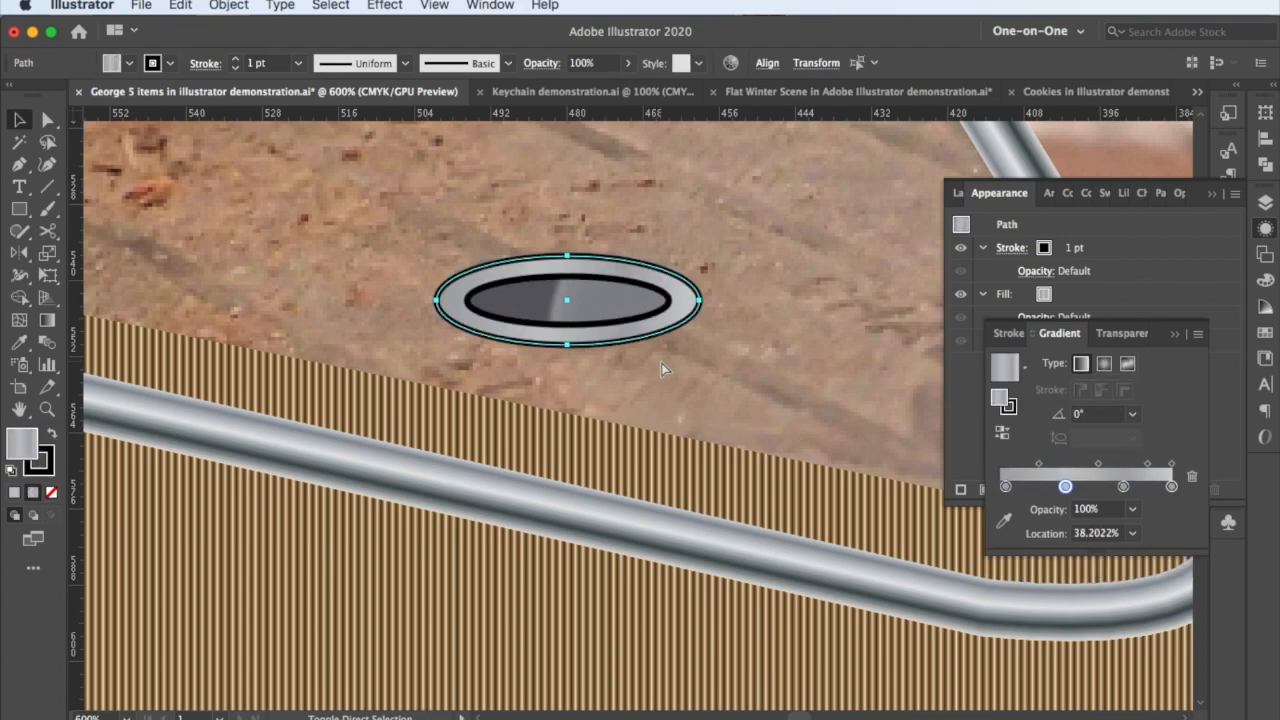
Redo the closed shape beneath the crank arm, with its 1 pt black outline and light silver gradient fill
key("super+shift+z")
key("super+shift+z")
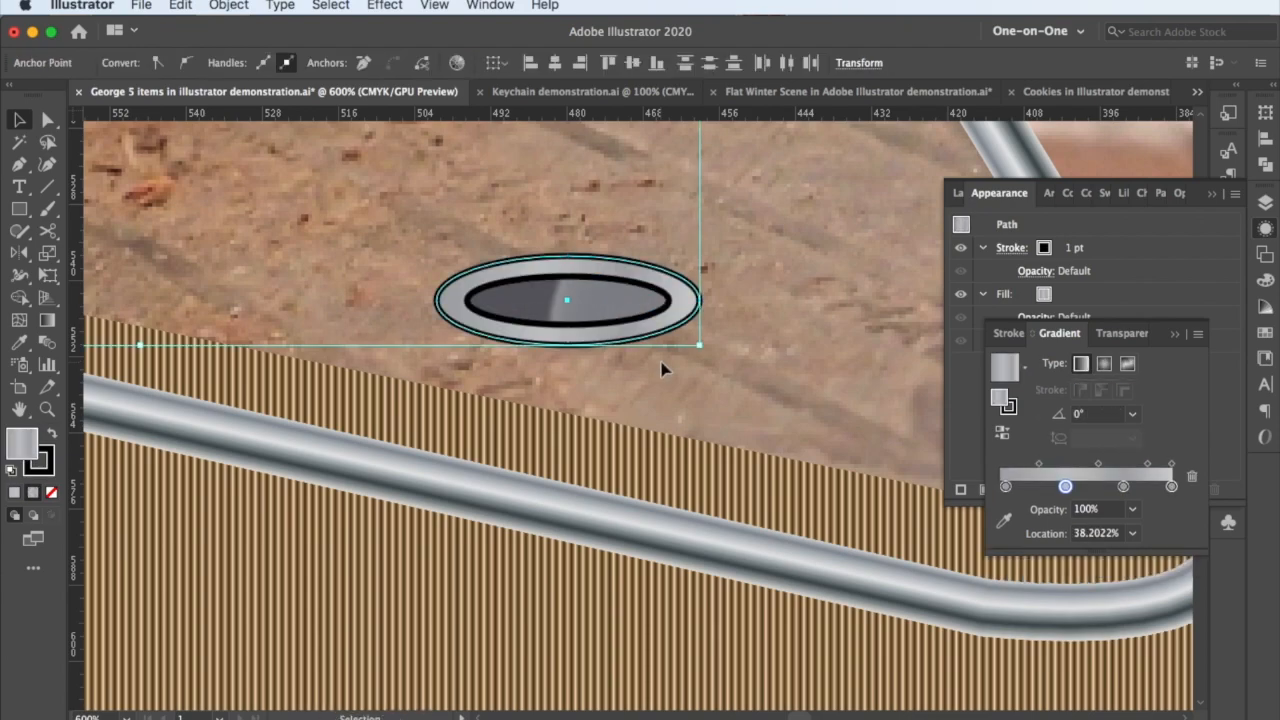
scroll(661, 369, "down", 6)
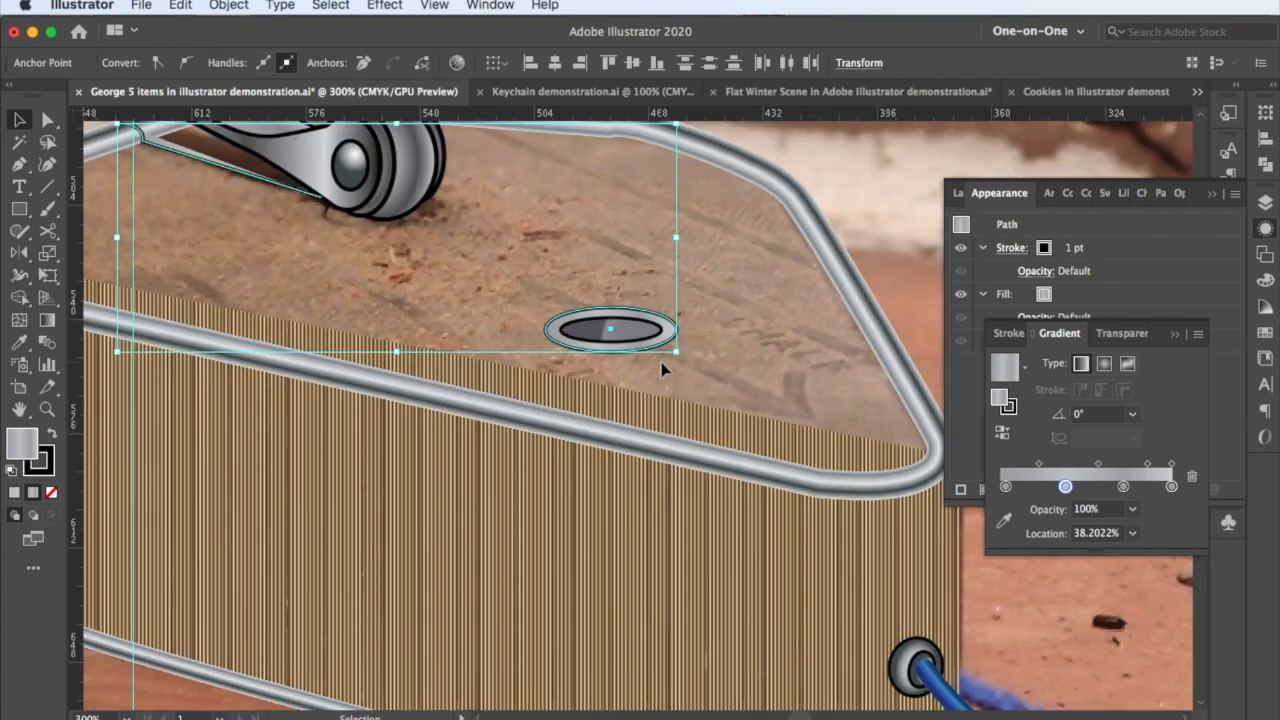
key("super")
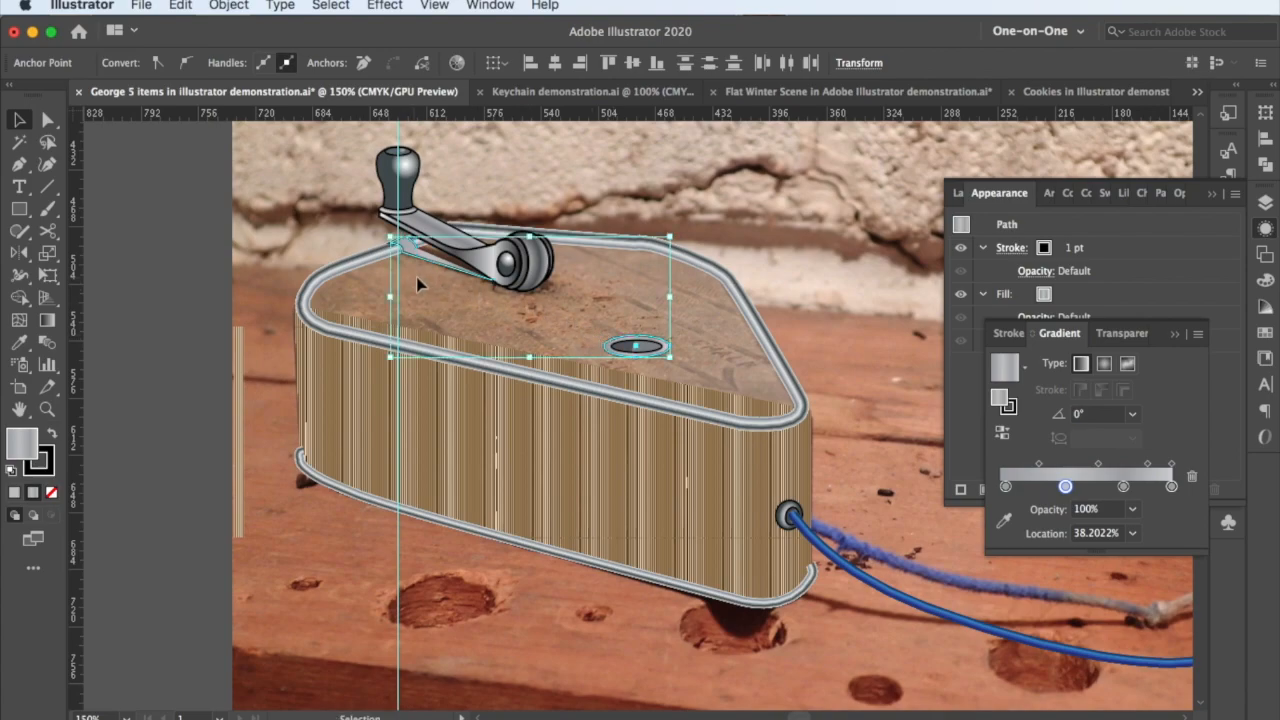
scroll(420, 275, "up", 1)
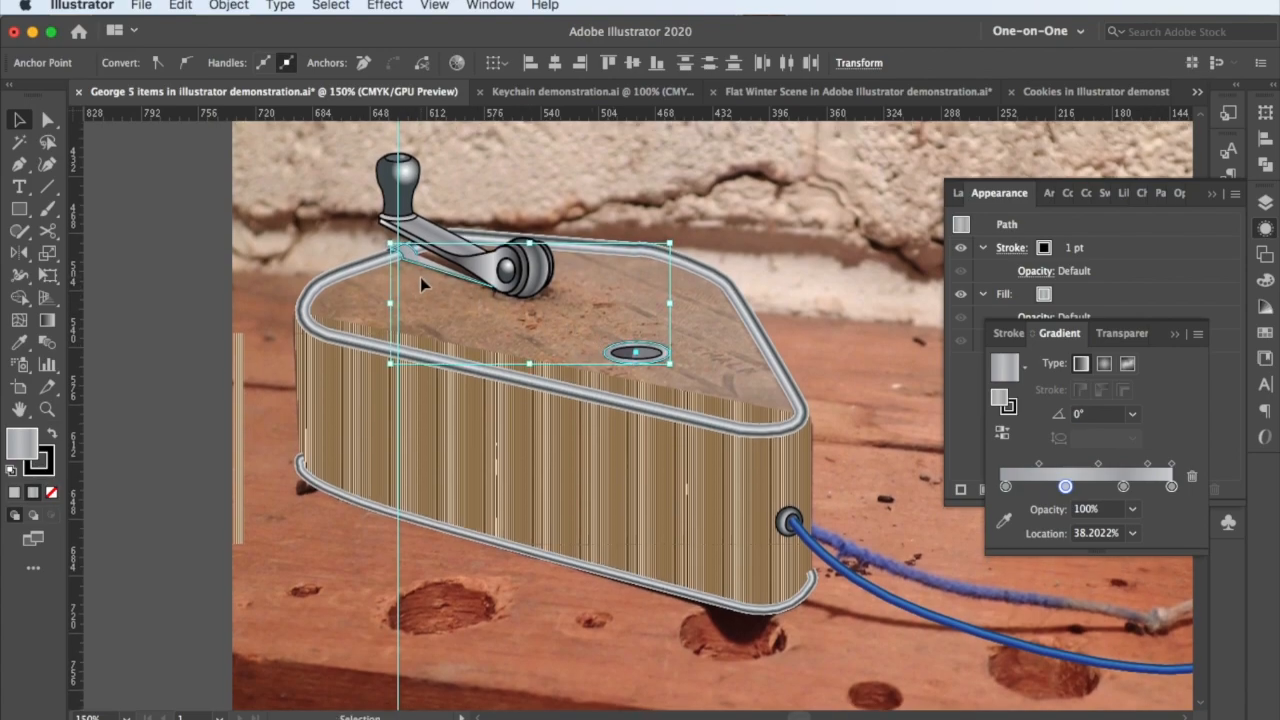
scroll(420, 277, "up", 6)
scroll(420, 280, "up", 5)
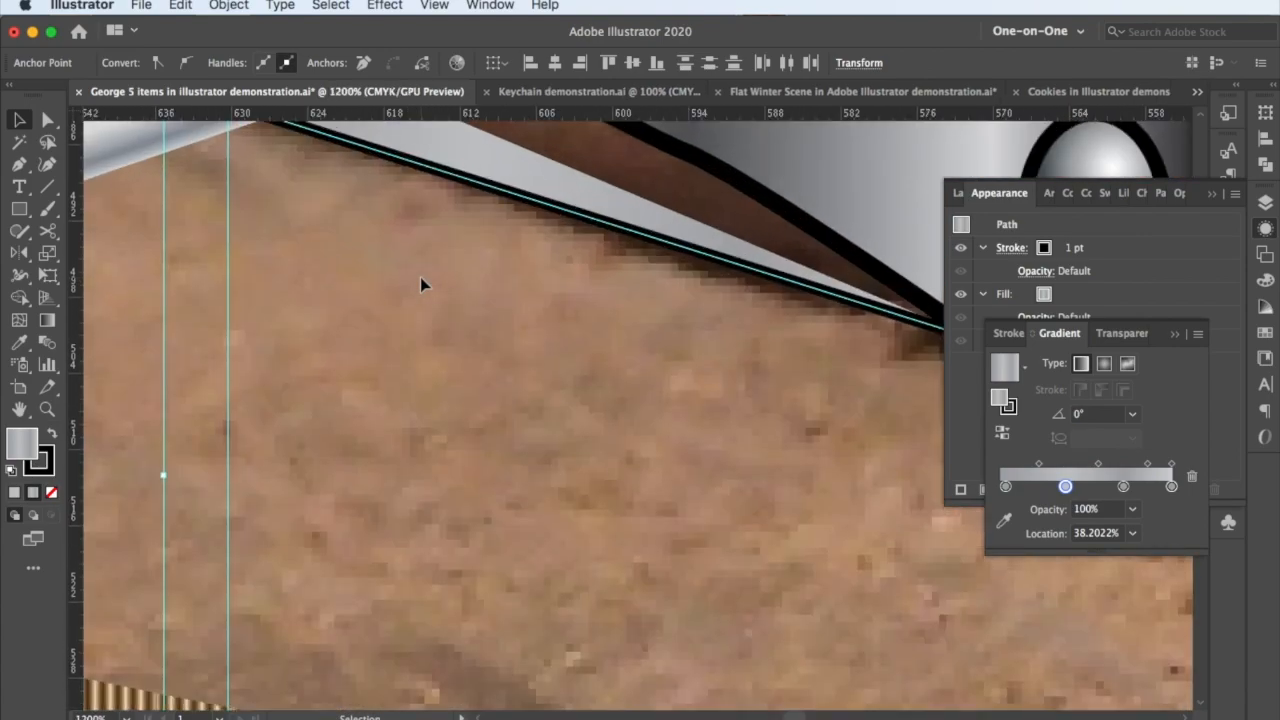
scroll(424, 281, "up", 6)
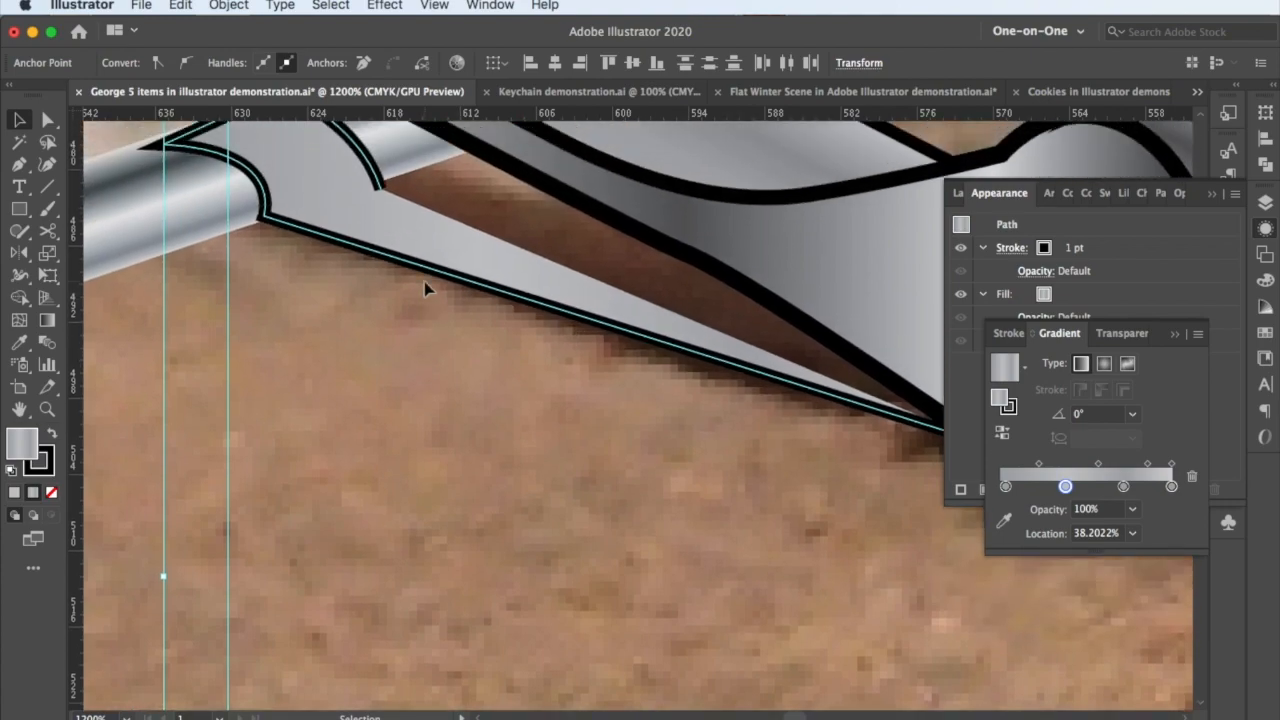
left_click(425, 290, "super")
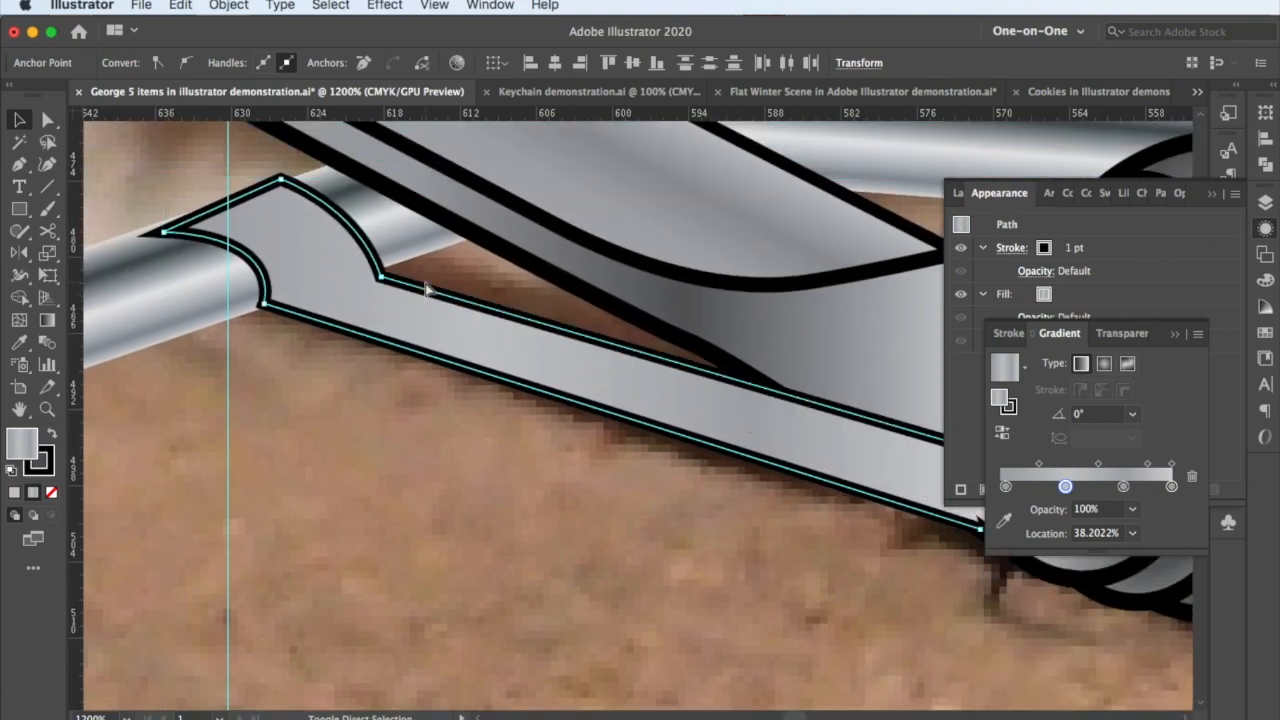
Redo the shape's conversion into a crank shadow with a blue-grey gradient, no stroke and 100% Multiply blending
key("super+z")
key("super+z")
key("super+z")
key("super+z")
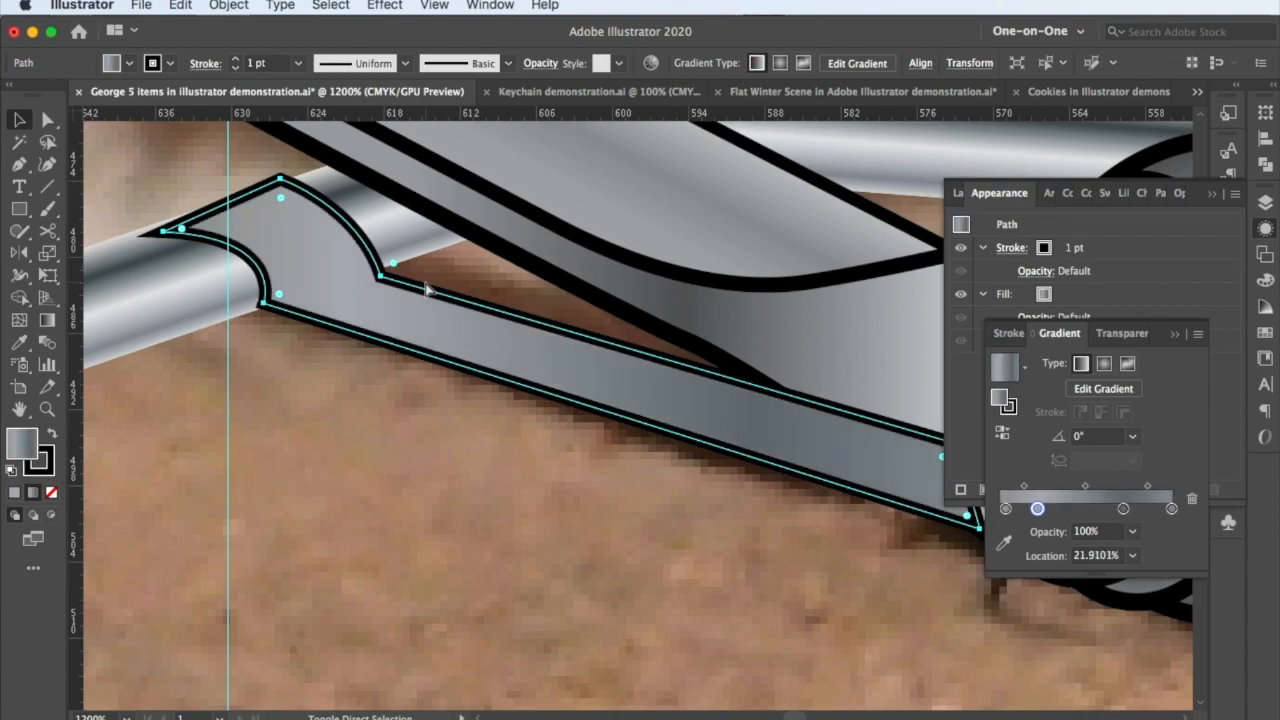
key("super+z")
key("super+z")
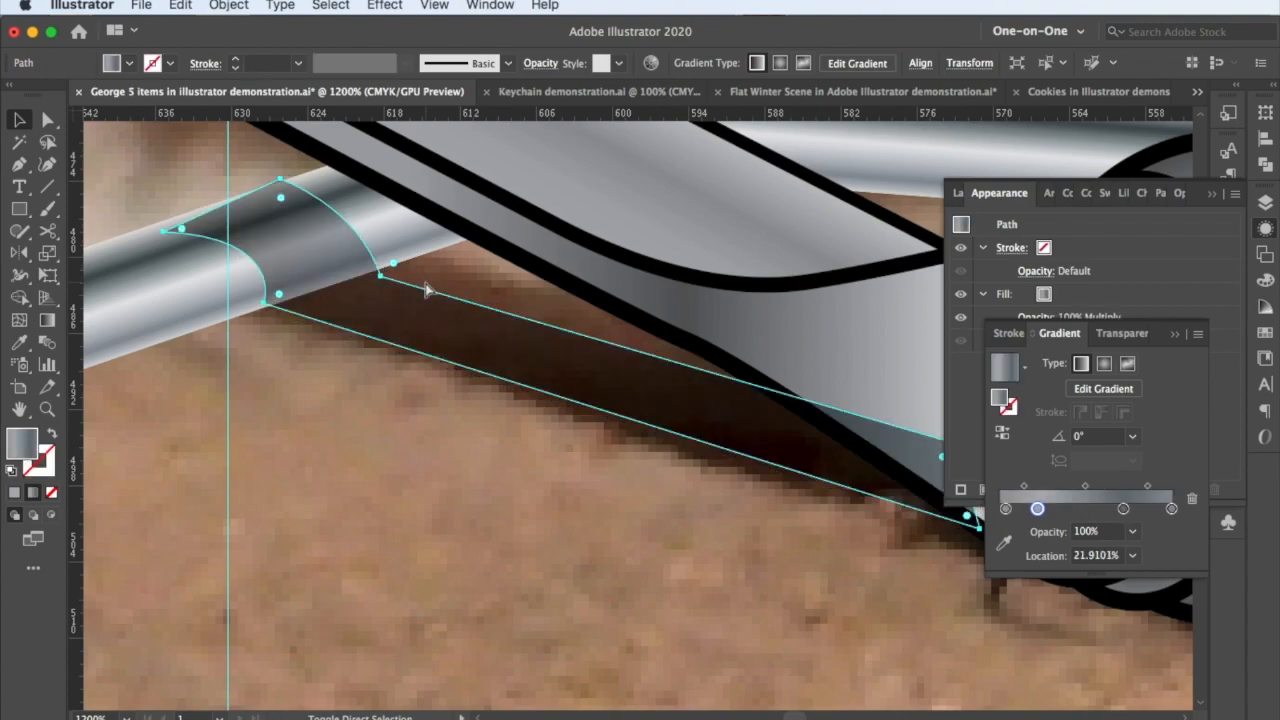
Redo showing the silver gradient top face beneath the crank and its shadow, and hiding the face again
key("super+z")
key("super+z")
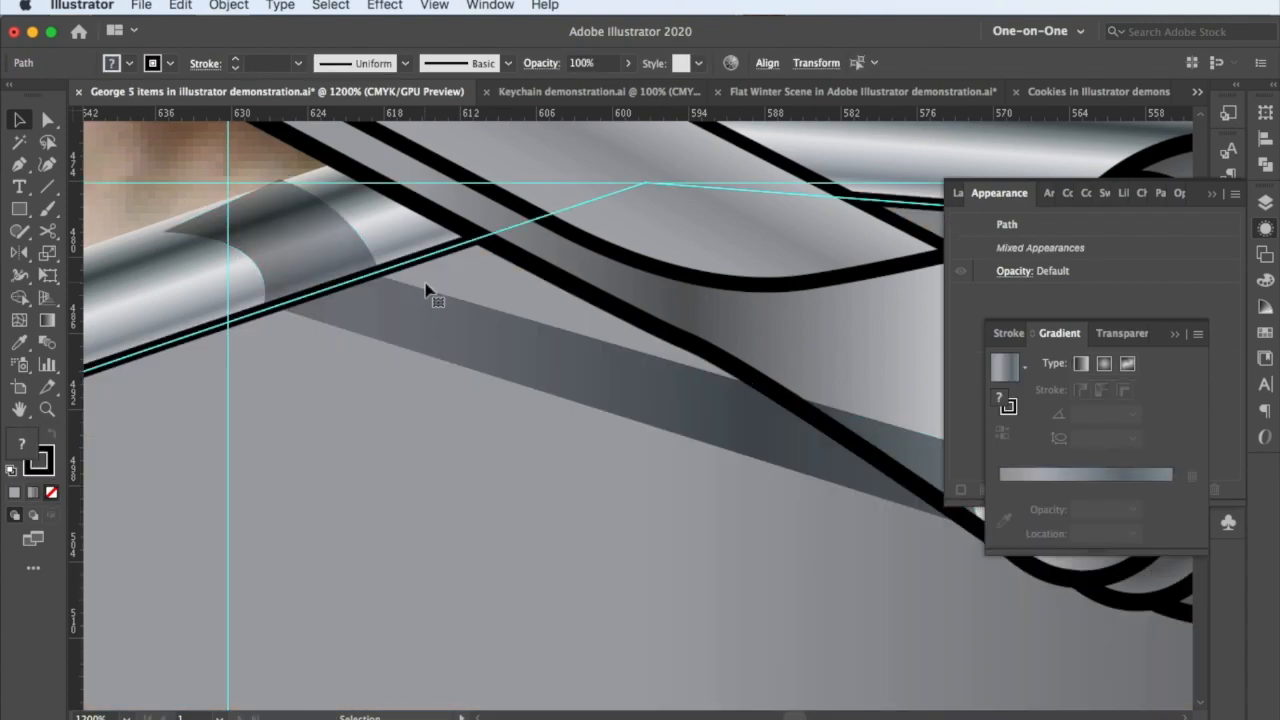
scroll(425, 284, "up", 1)
scroll(425, 284, "down", 5)
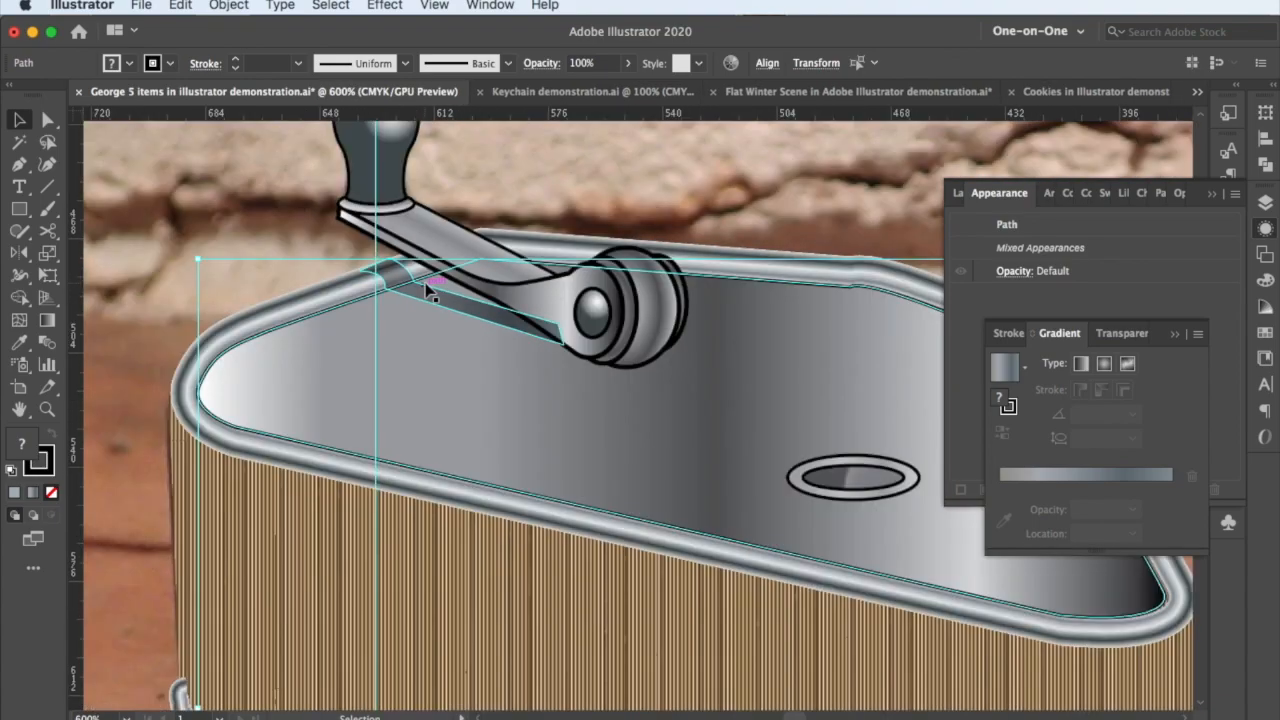
scroll(430, 288, "down", 4)
key("super+x")
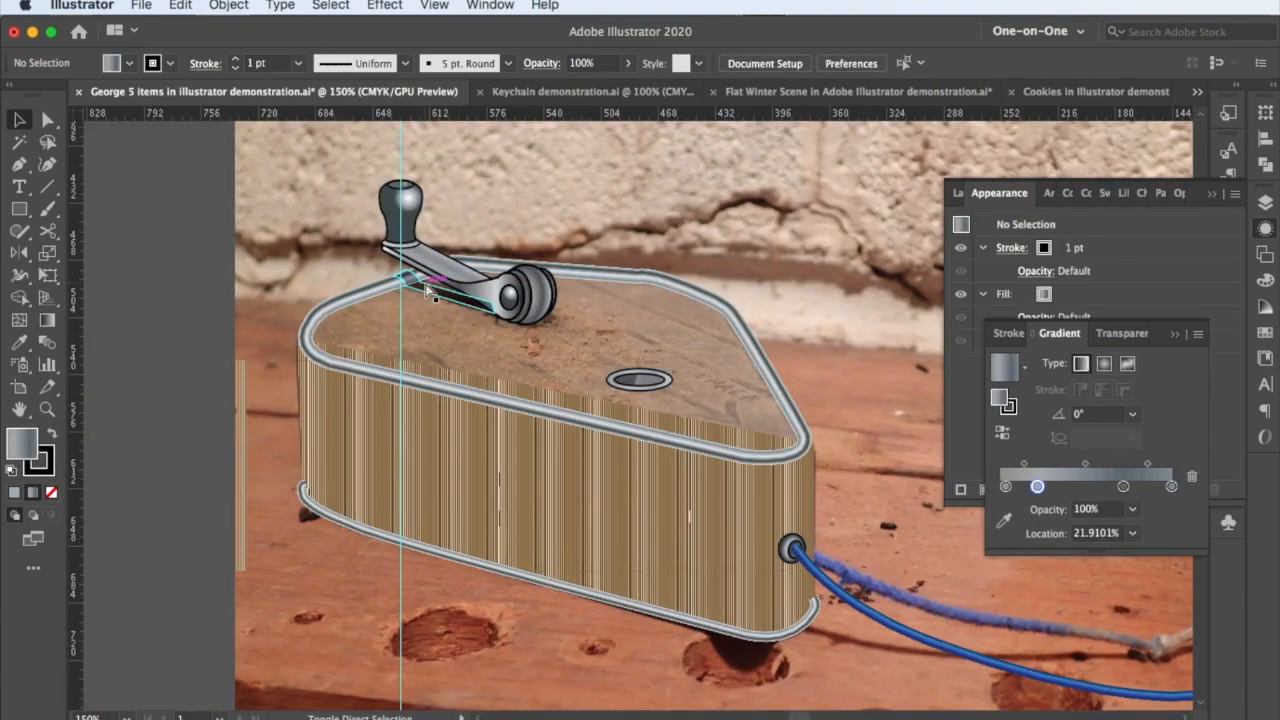
Redo the diagonal line across the box's top face, with its stroke raised from 2 pt to 4 pt
key("super+z")
key("super+z")
key("super+z")
key("super+z")
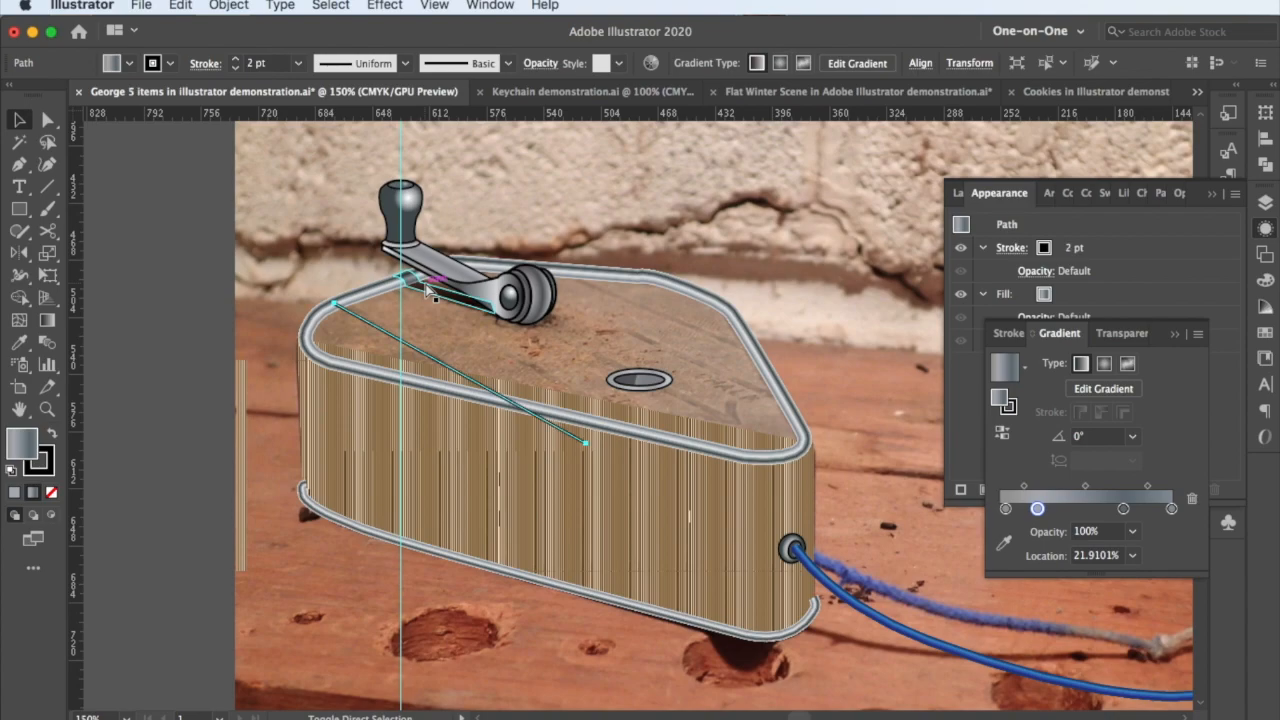
key("super+z")
key("super+z")
scroll(418, 305, "up", 1)
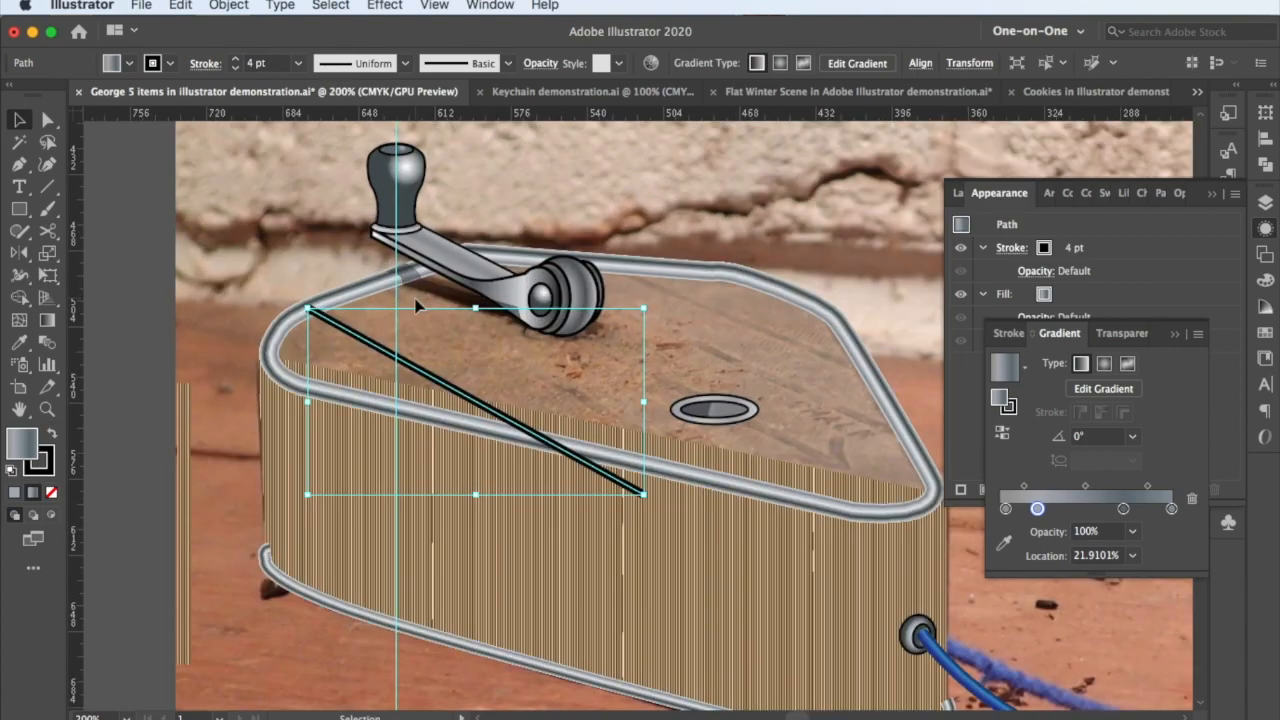
Redo the diagonal line's blend into five thick parallel black stripes, with the uppermost line at 6 pt
key("super+z")
key("super+z")
key("super+z")
key("super+z")
key("super+z")
key("super+z")
key("super+z")
key("super+z")
key("super+z")
key("super+z")
key("super+z")
key("super+z")
key("super+z")
key("super+z")
key("super+z")
key("super+z")
key("super+z")
key("super+z")
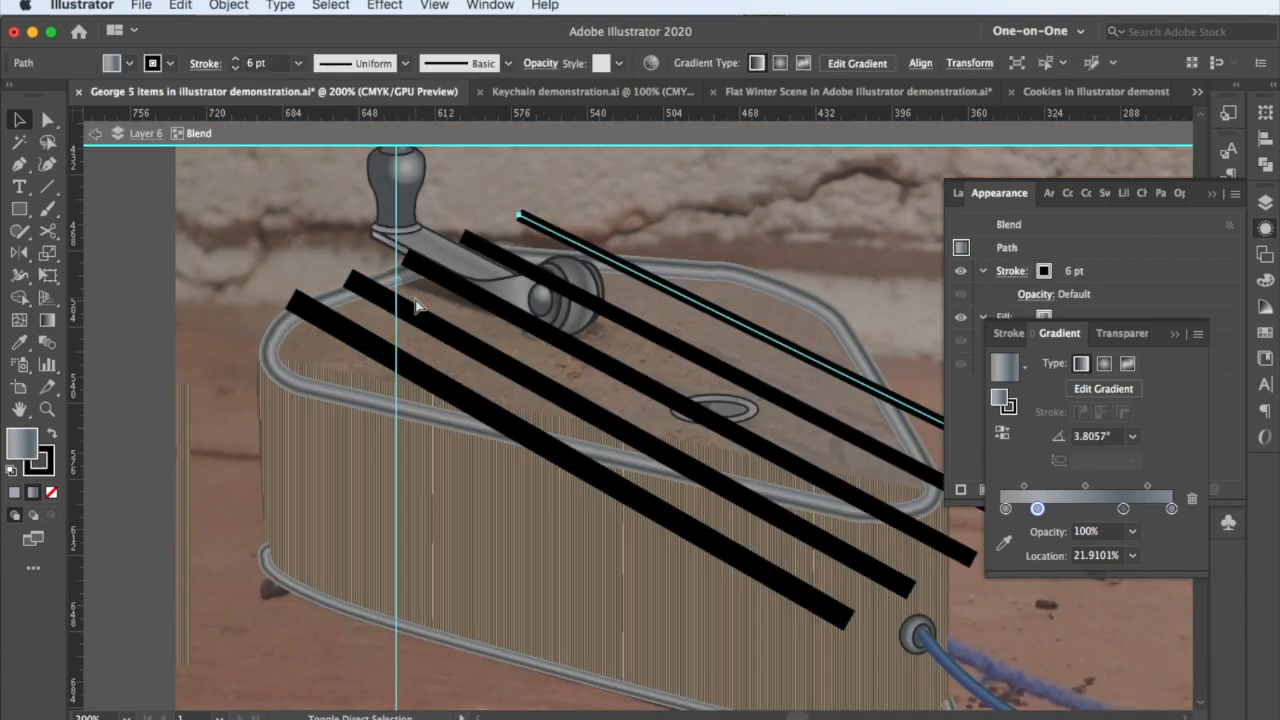
Redo the blended stripes' recolouring to grey tones, with the lowest line at 7 pt
key("super+z")
key("super+z")
key("super+z")
key("super+z")
key("super+z")
key("super+z")
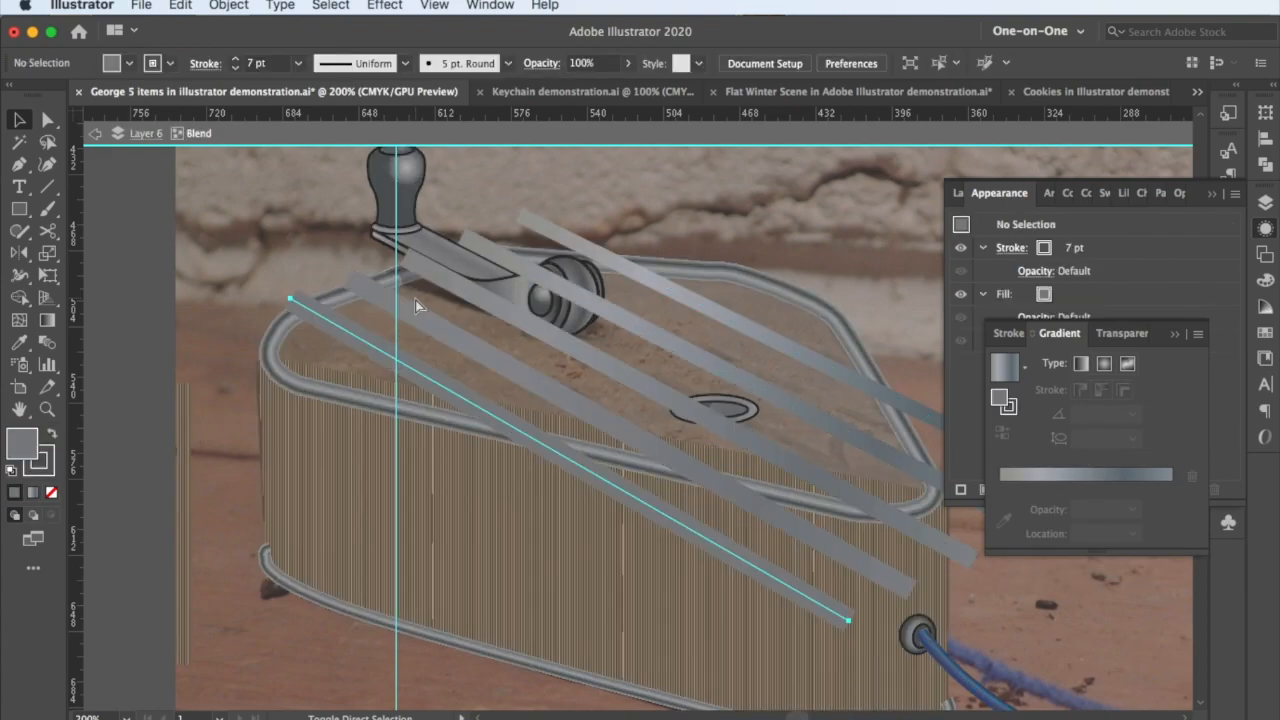
Redo clipping the grey diagonal stripes to the outline of the silver gradient top face
key("super+z")
key("super+z")
key("super+z")
key("super+z")
key("super+z")
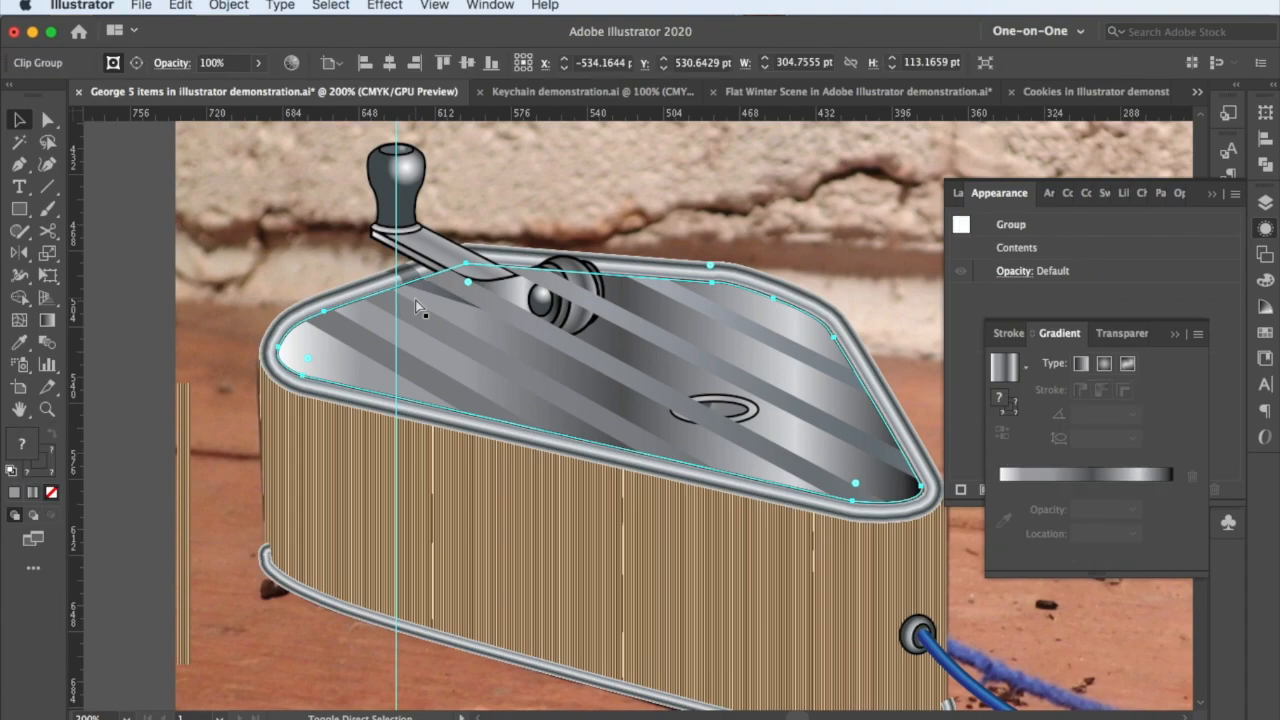
Redo the darkening of the top-face stripes, their placement behind the crank and hole, and the selection of the tracing
key("super+z")
key("super+z")
key("super+z")
key("super+z")
key("super+z")
key("super+z")
key("super+z")
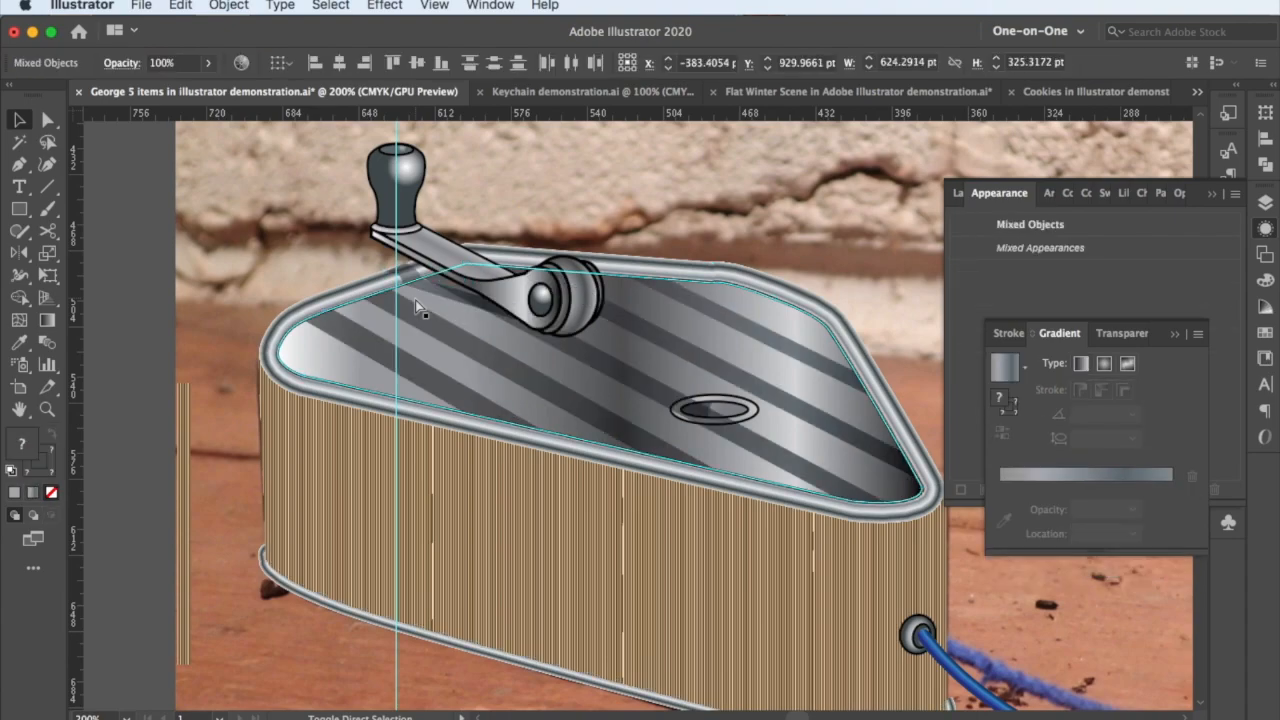
Redo moving the traced box and crank off the reference photo onto the empty canvas beside it
key("super+z")
key("super+z")
key("super+z")
key("super+z")
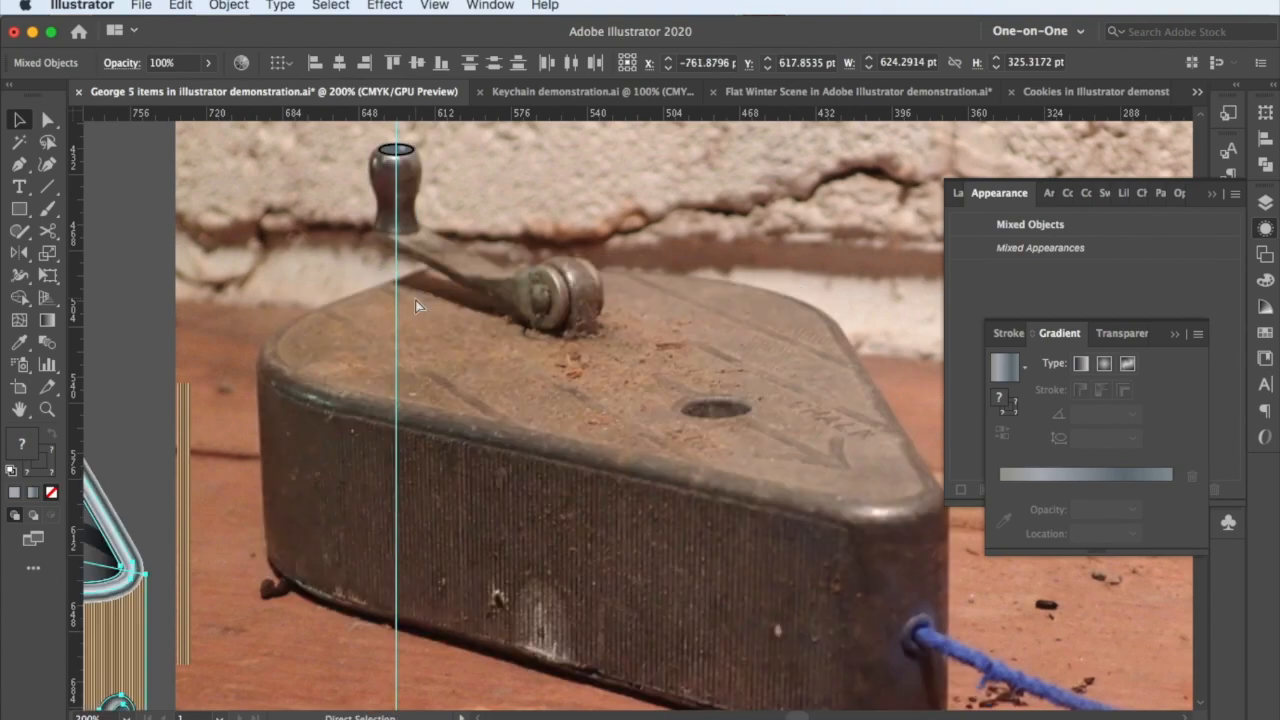
scroll(417, 306, "up", 1)
key("a")
scroll(417, 304, "left", 3)
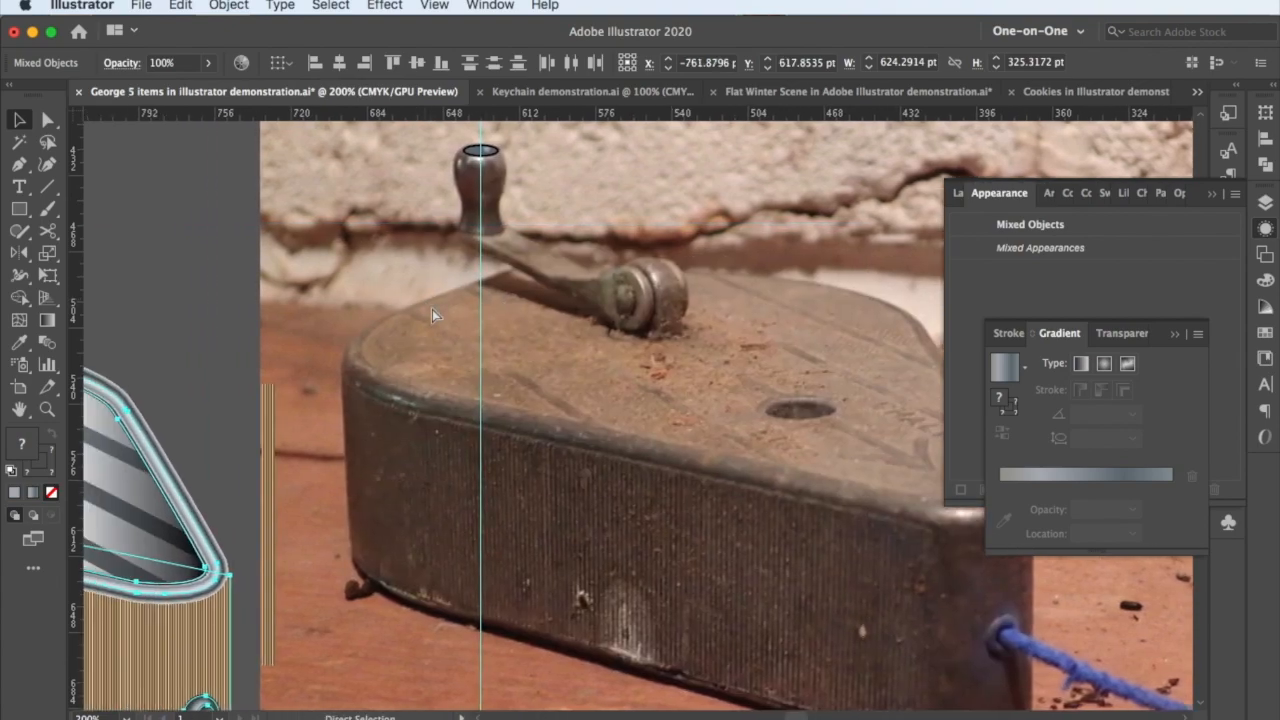
scroll(433, 313, "left", 10)
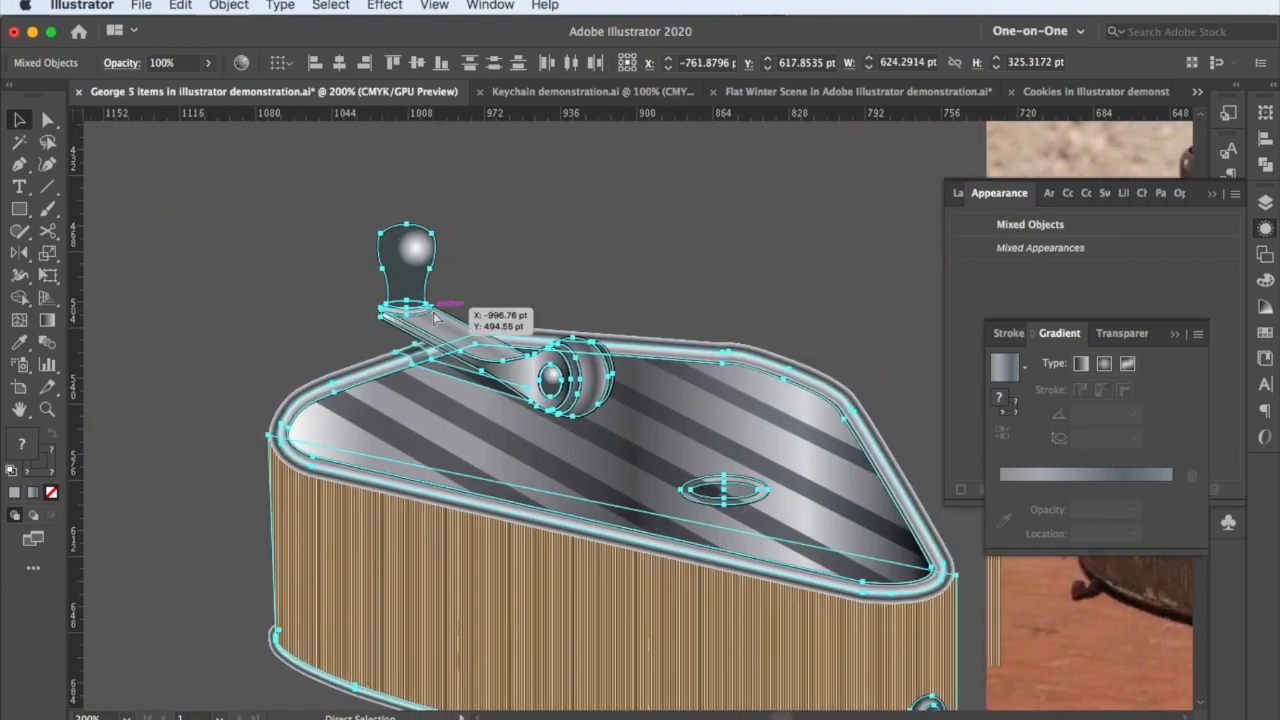
key("v")
scroll(436, 316, "up", 2)
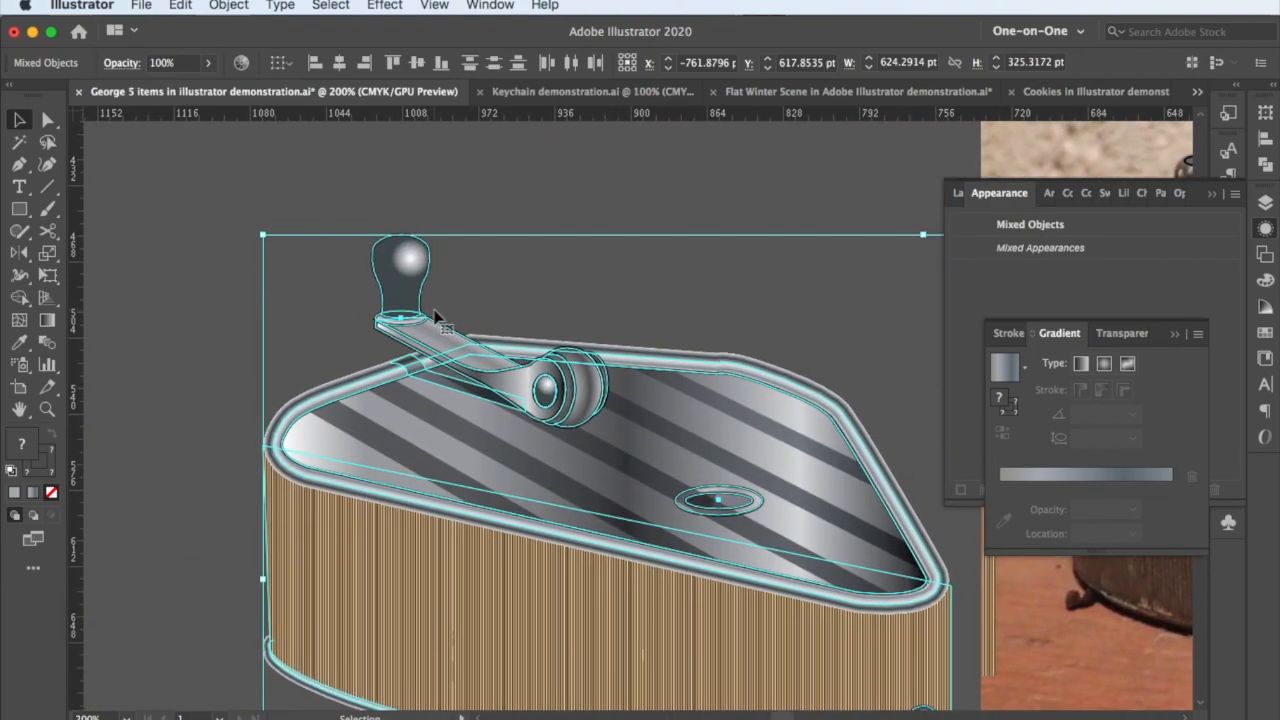
scroll(435, 316, "down", 2)
scroll(435, 316, "up", 1)
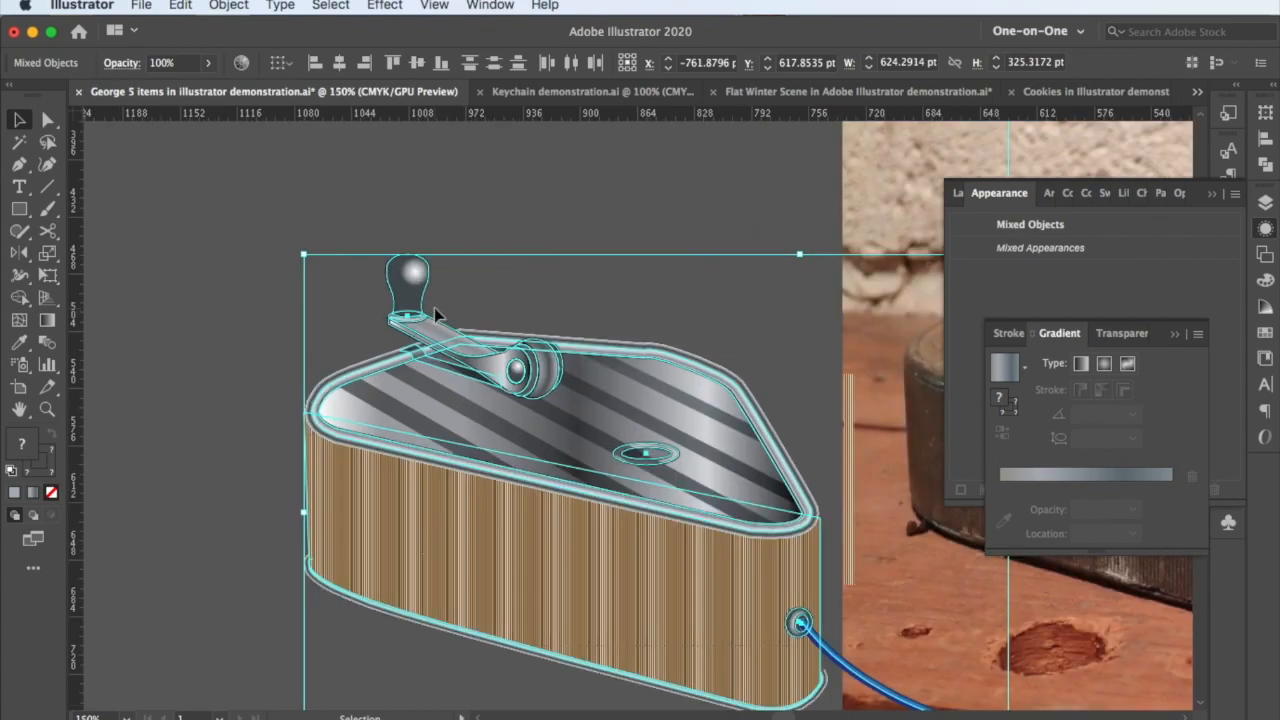
scroll(435, 316, "down", 3)
Redo the wood side's shading overlay as a black-and-brown linear gradient at -104.2595°, with one stop at 69% opacity
key("super")
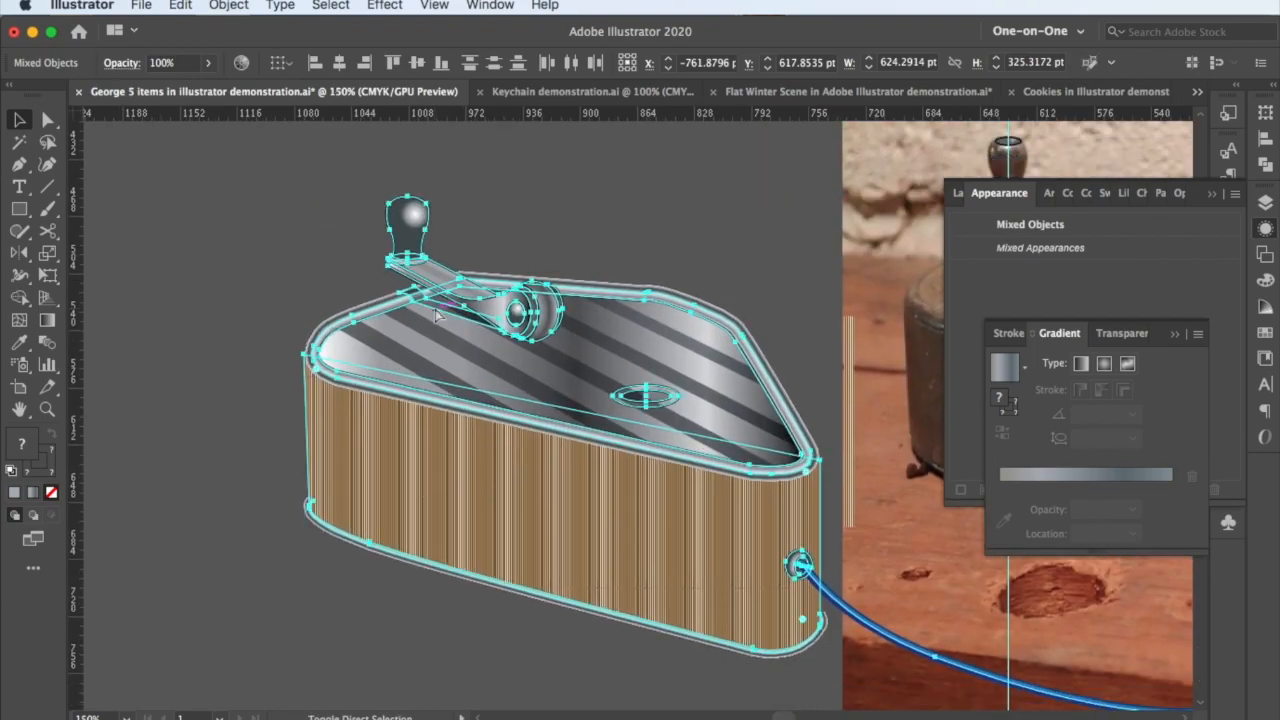
left_click(436, 316, "super")
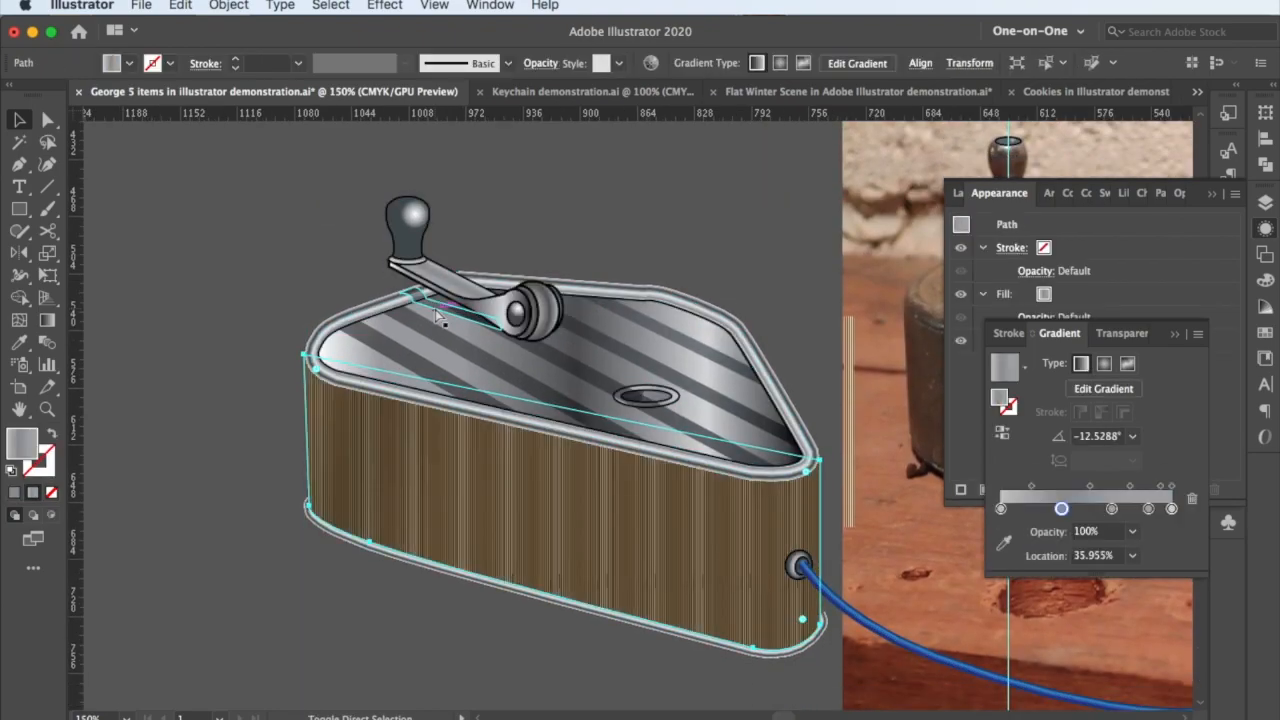
key("super+shift+z")
key("super+shift+z")
key("super+shift+z")
key("super+shift+z")
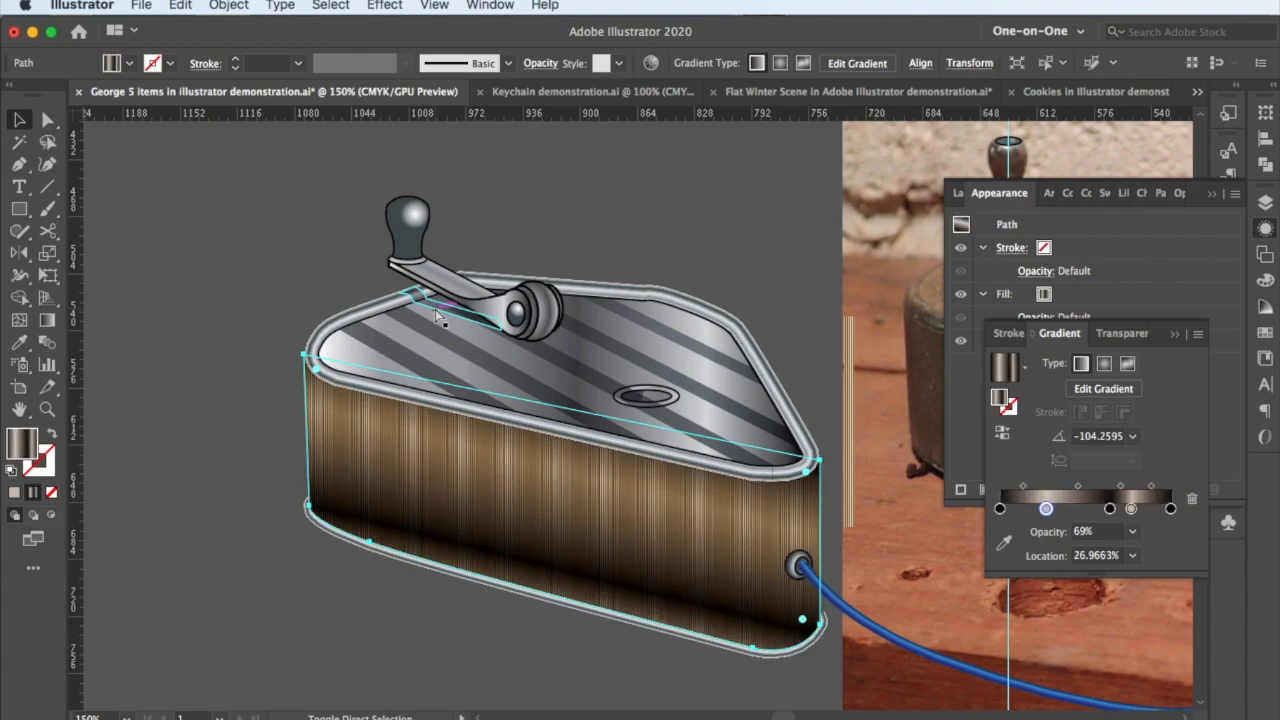
Redo setting the side shading's gradient stop at 26.9663% to 48% opacity
key("super+shift+z")
key("super+shift+z")
key("super+shift+z")
key("super+shift+z")
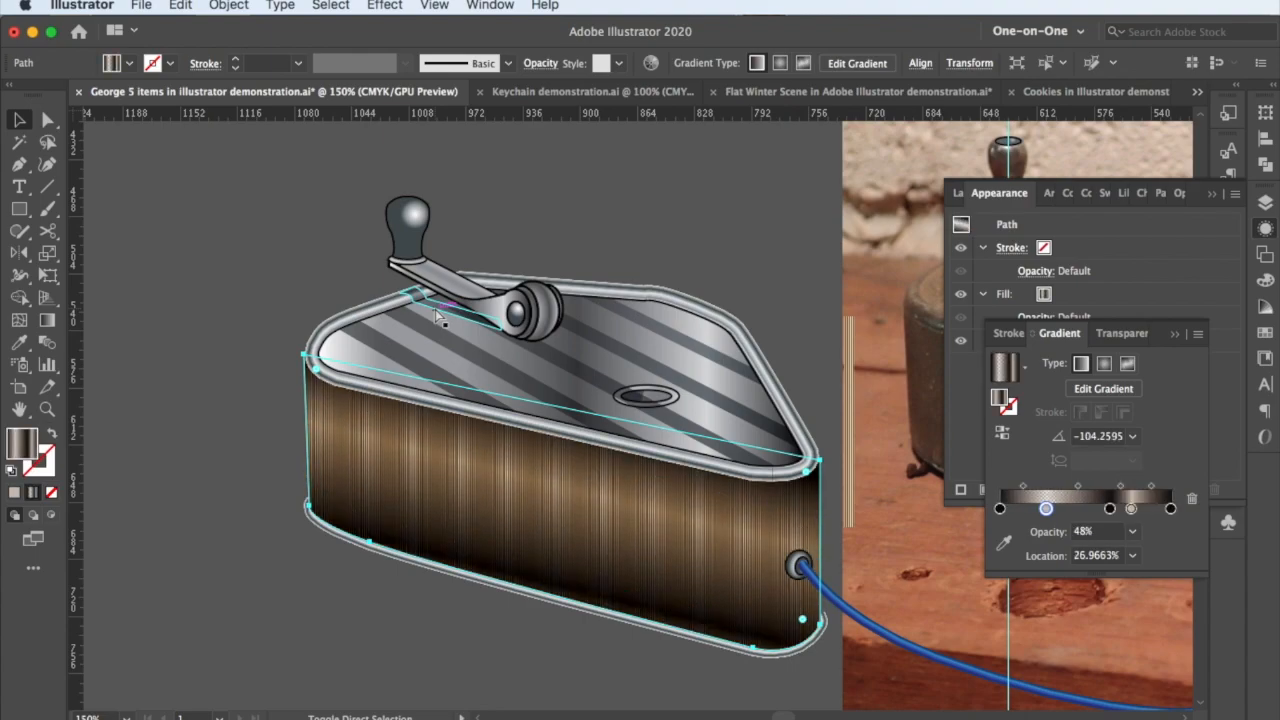
Redo limiting the side's dark shading to just under the rim and setting the top-face stripes to 100% Multiply
key("super+shift+z")
key("super+shift+z")
key("super+shift+z")
key("super+shift+z")
key("super+shift+z")
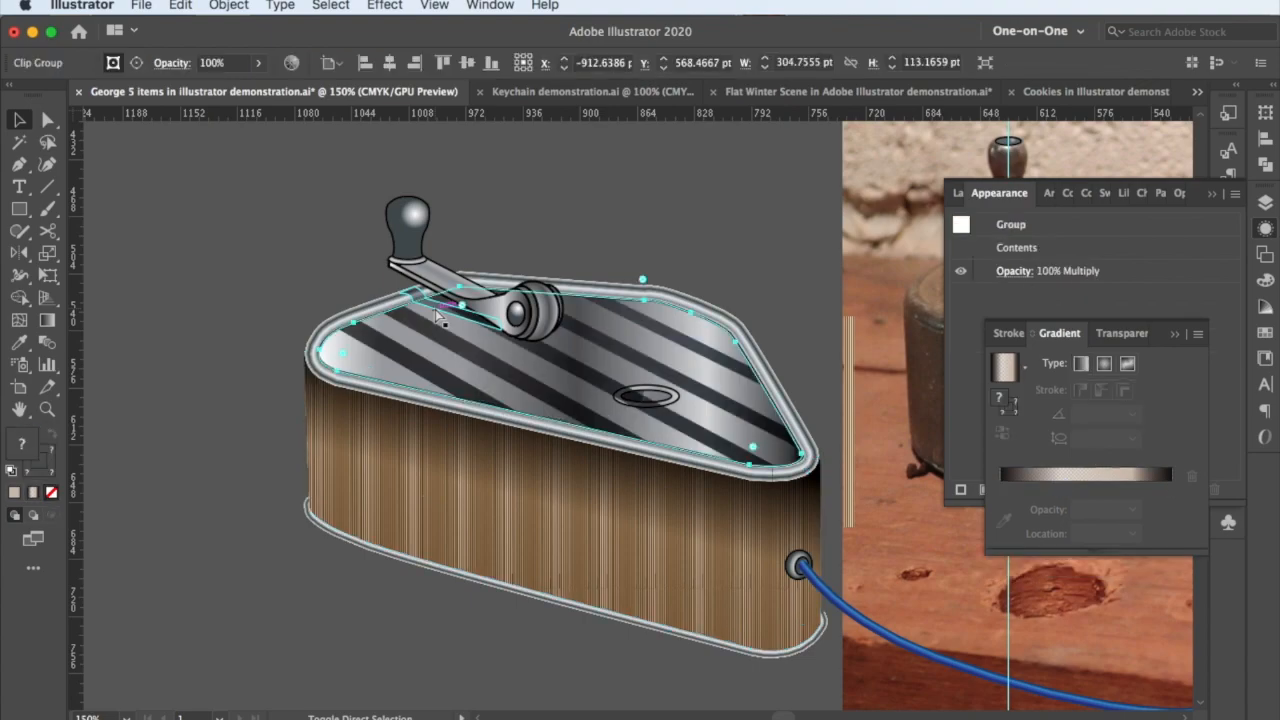
Redo the top face's blue-grey and silver gradient at -44.155° and the stripe group's 30% opacity with Multiply blending
key("super+shift+z")
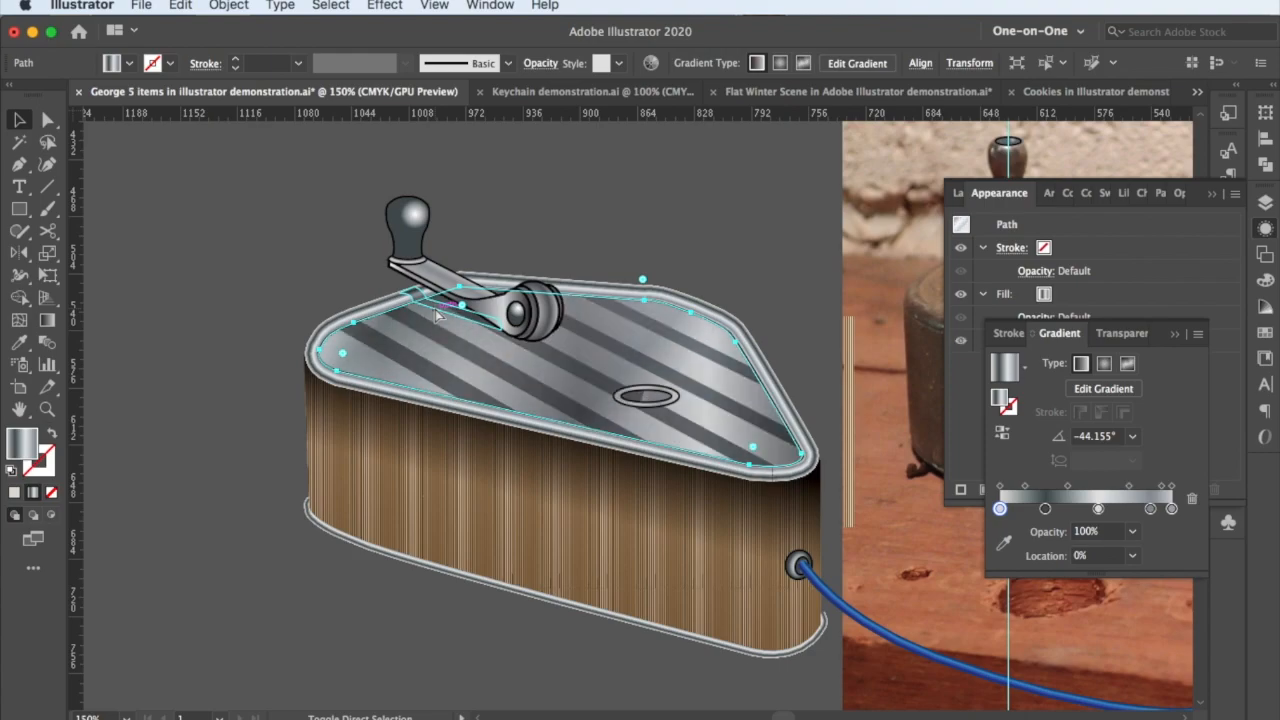
left_click(437, 316)
key("super+shift+z")
key("super+shift+z")
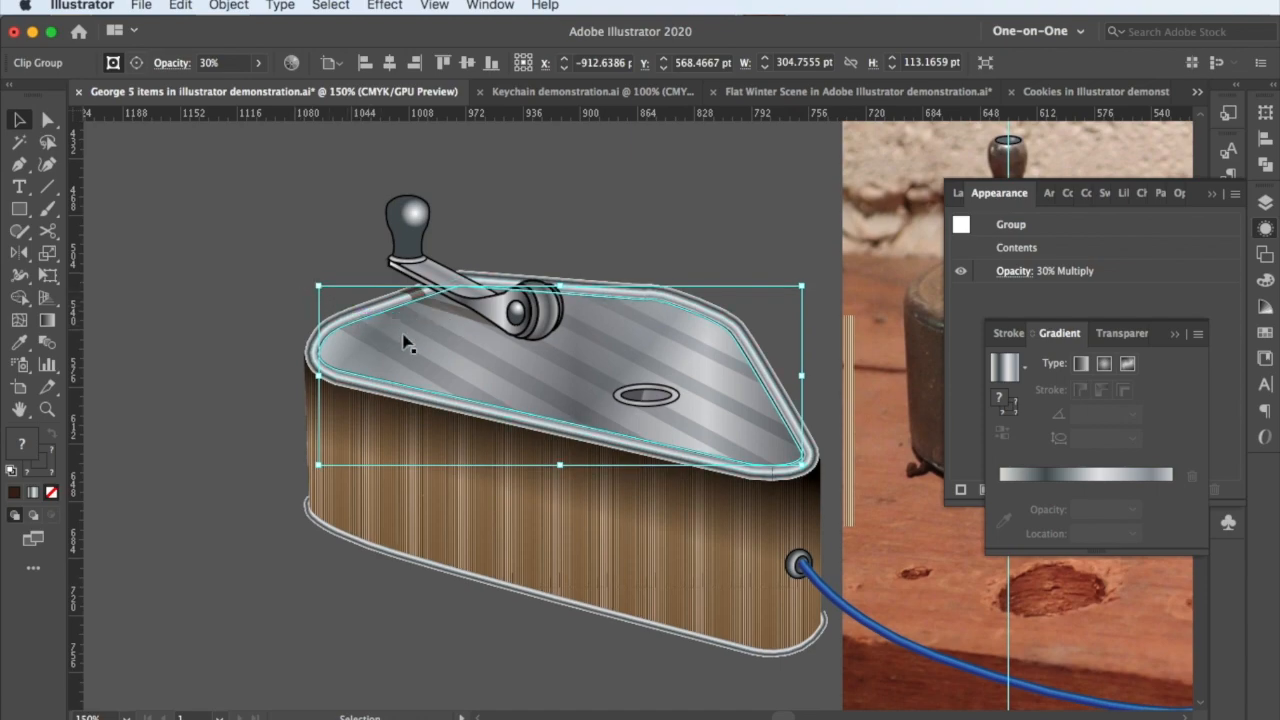
Move the complete crank box artwork with its blue cable farther from the reference photo, to about X -877 pt, Y 597 pt, and deselect it
left_click_drag(548, 410, 477, 390)
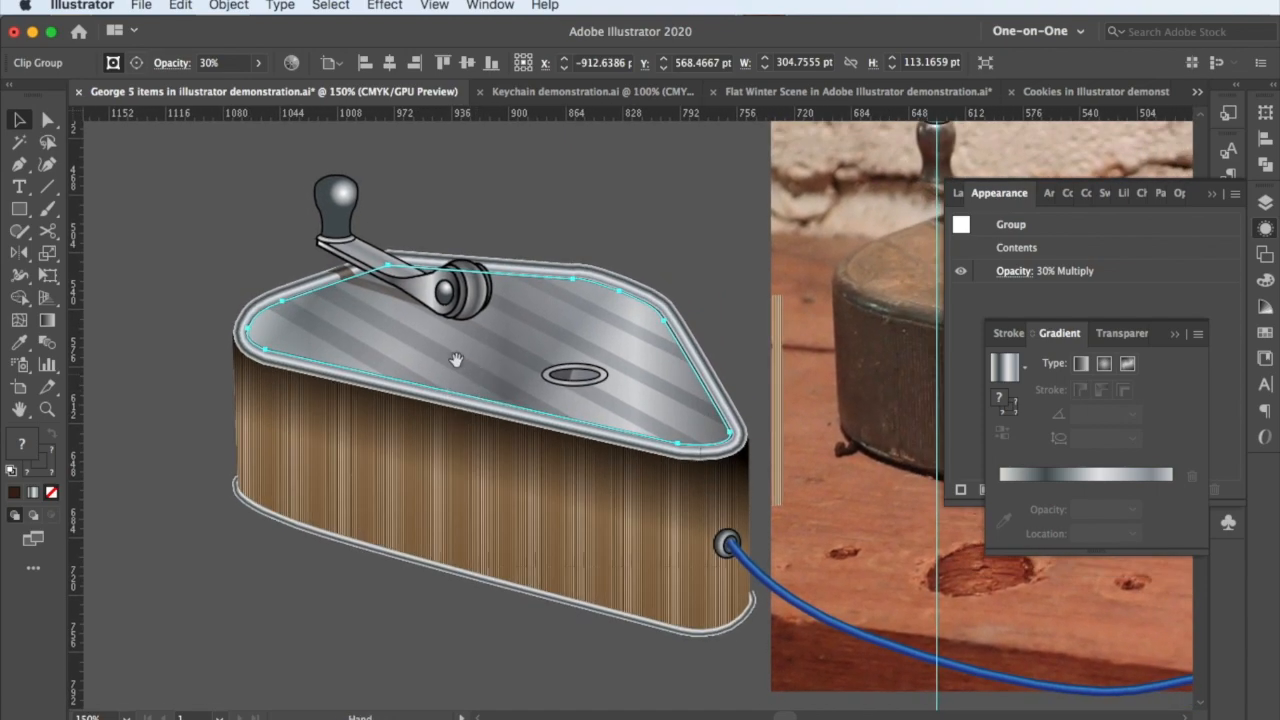
left_click(435, 194)
left_click_drag(269, 217, 758, 672)
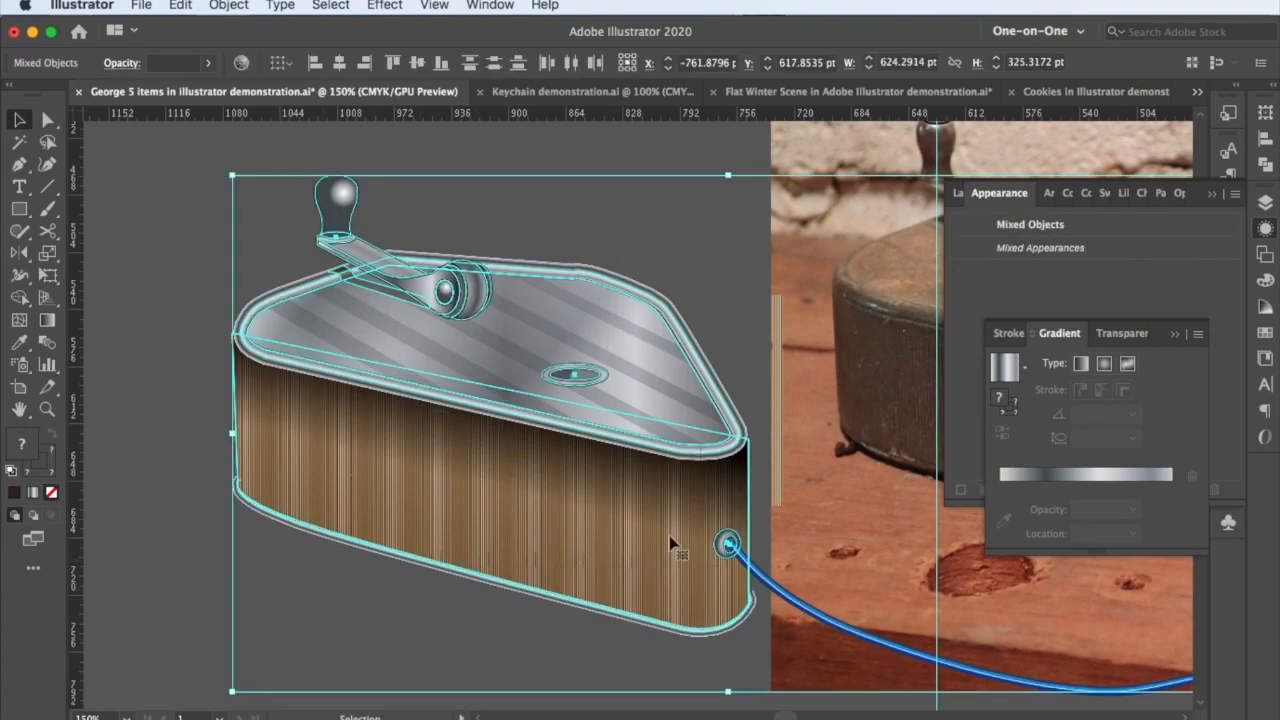
mouse_move(578, 456)
left_mouse_down()
mouse_move(477, 451)
mouse_move(667, 503)
mouse_move(680, 480)
mouse_move(598, 453)
left_mouse_up()
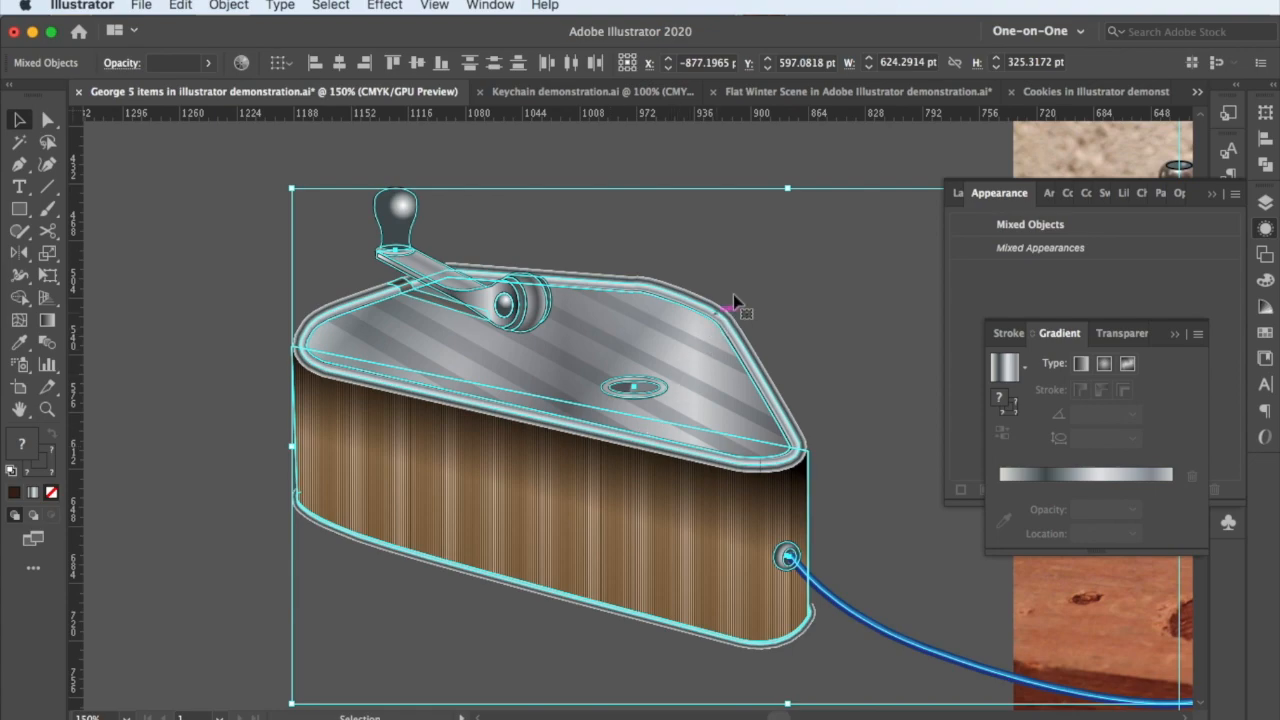
left_click(760, 266)
Collapse the floating Appearance and Gradient panels and capture a screenshot of the area around the finished box
left_click(1211, 194)
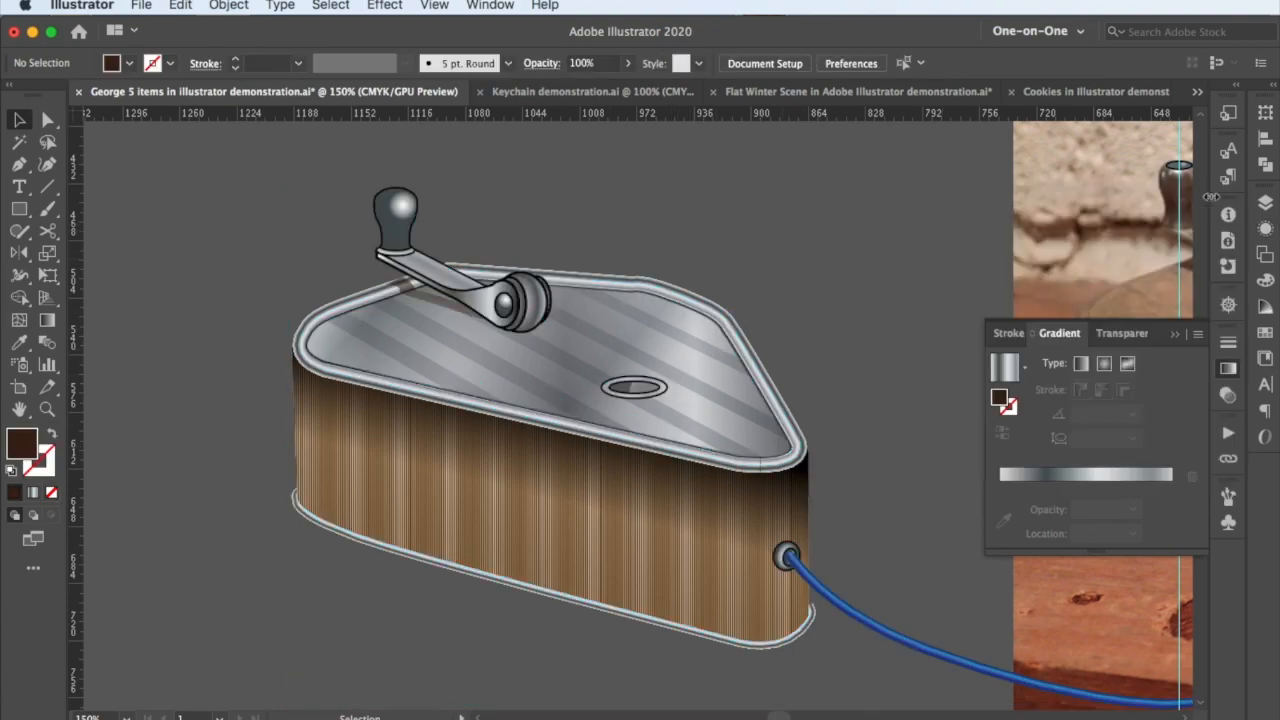
left_click(1176, 334)
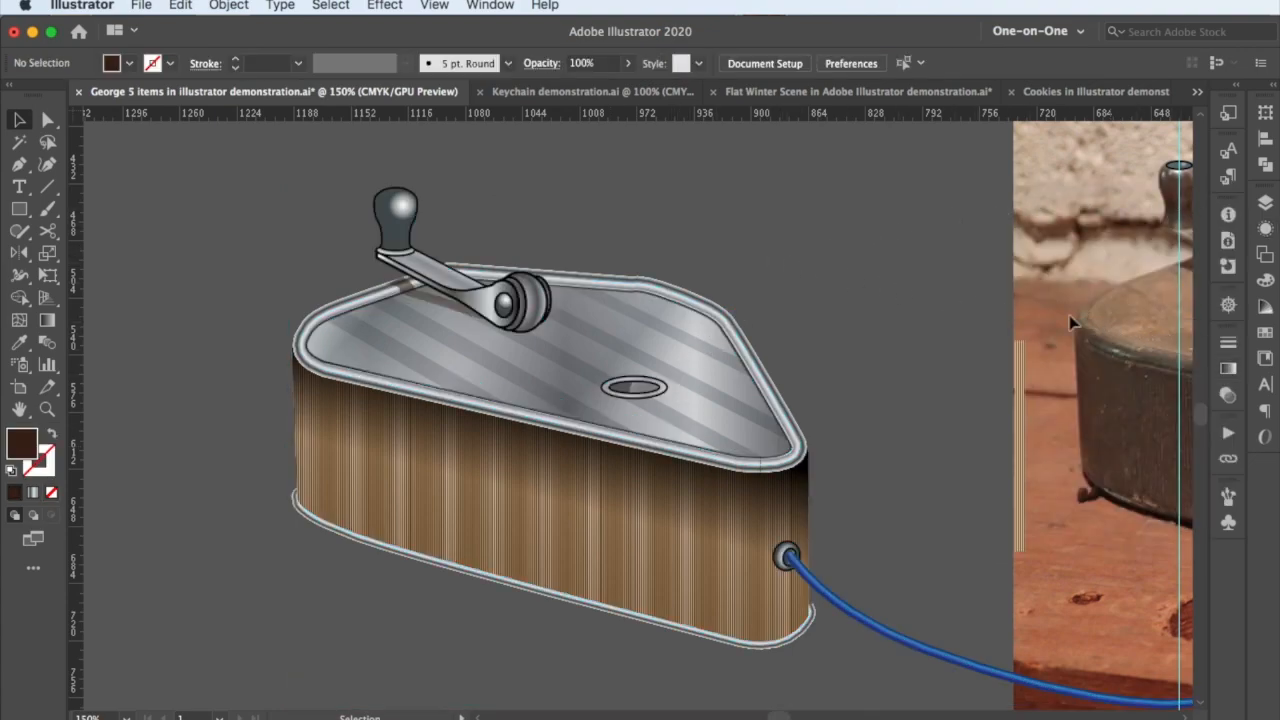
key("super+shift+4")
left_click_drag(237, 152, 966, 694)
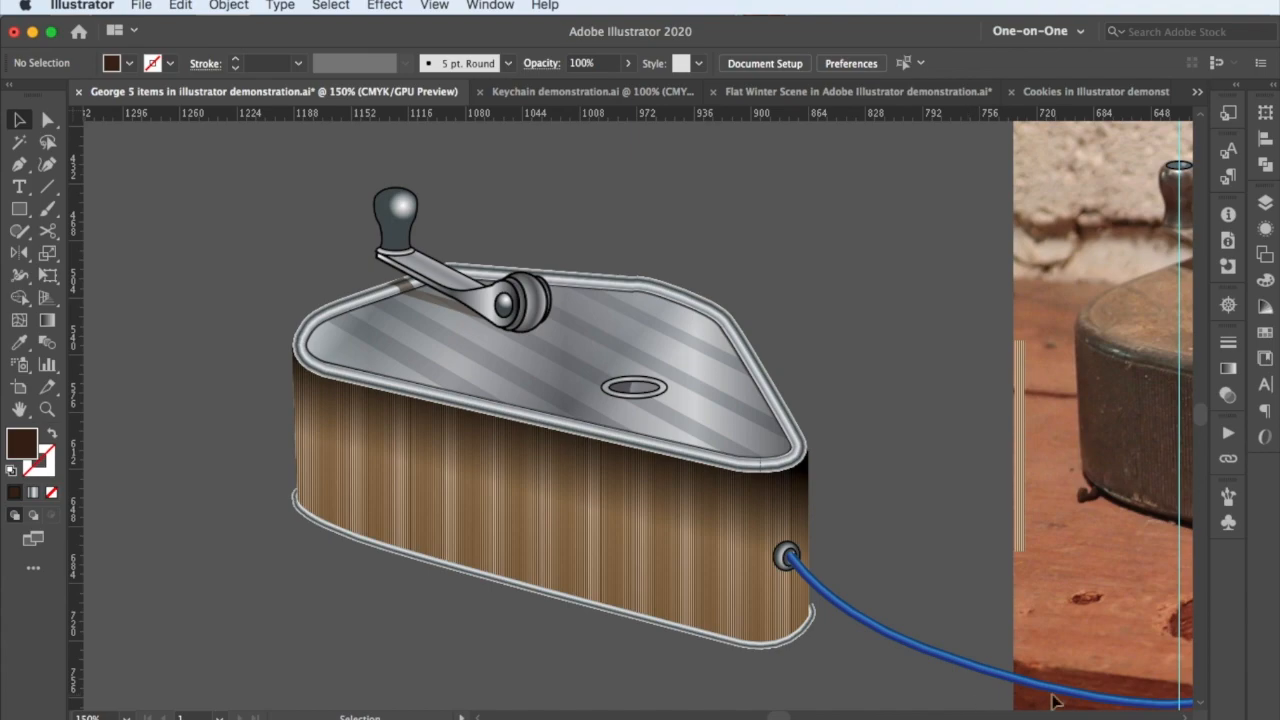